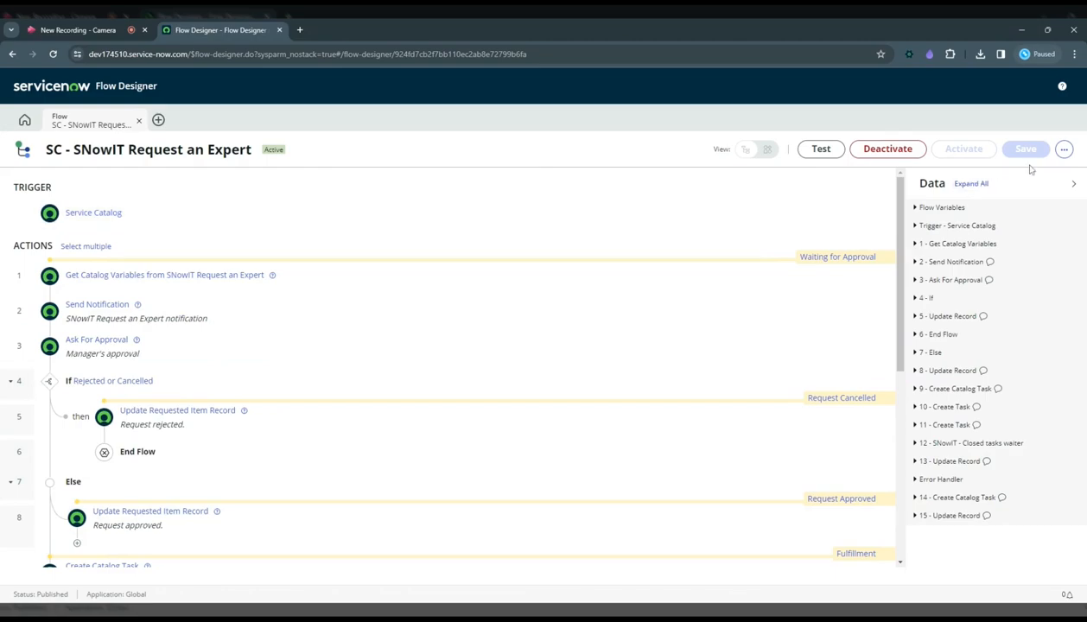
# Check the execution history of the SC - SNowIT Request an Expert flow and return to the flow.
pyautogui.click(1065, 148)
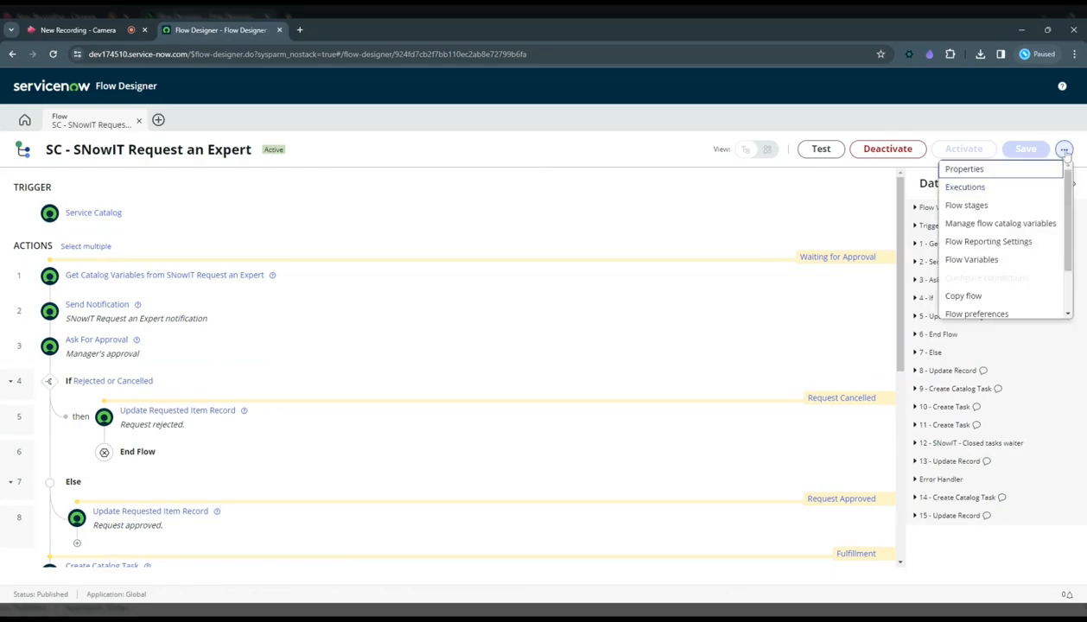
pyautogui.click(1014, 186)
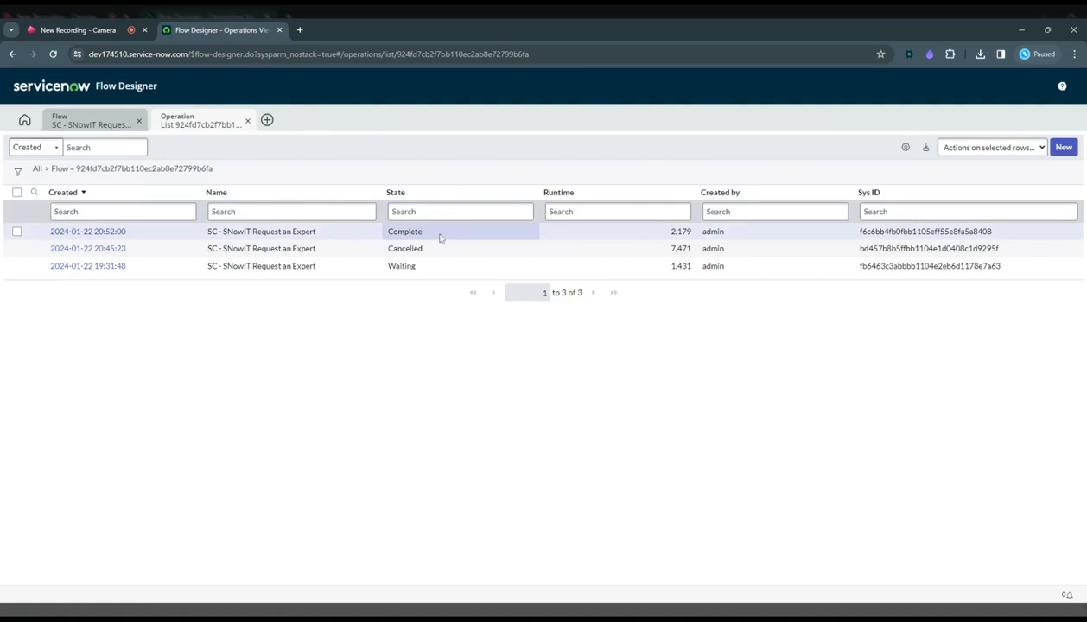
pyautogui.click(248, 121)
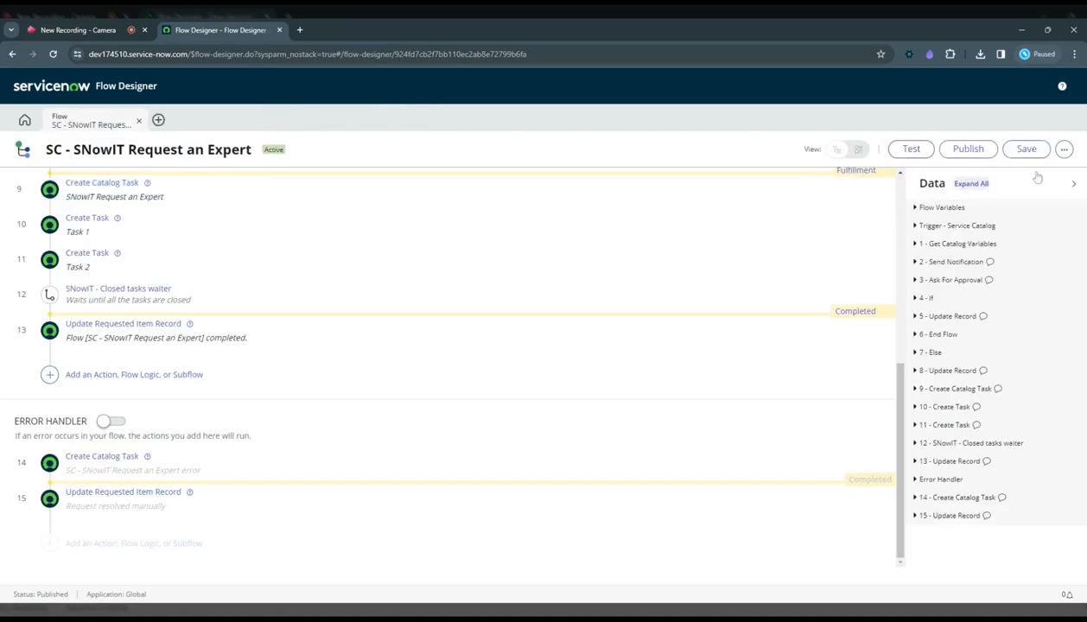
# Check the flow's reporting level in Flow Reporting Settings and review the other available flow options without changing anything.
pyautogui.click(1064, 148)
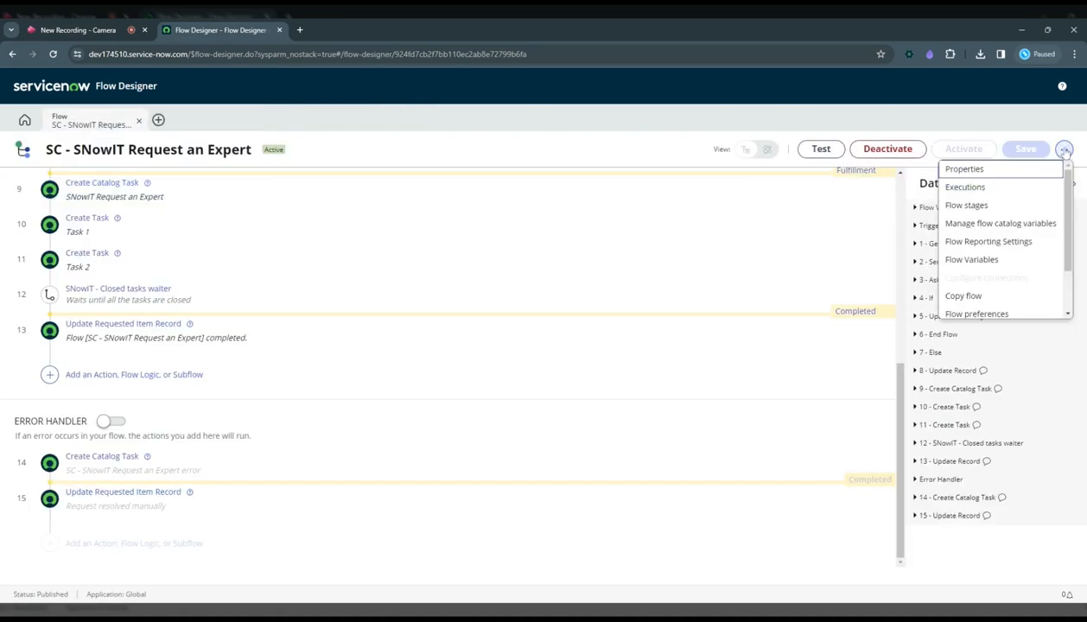
pyautogui.click(1005, 247)
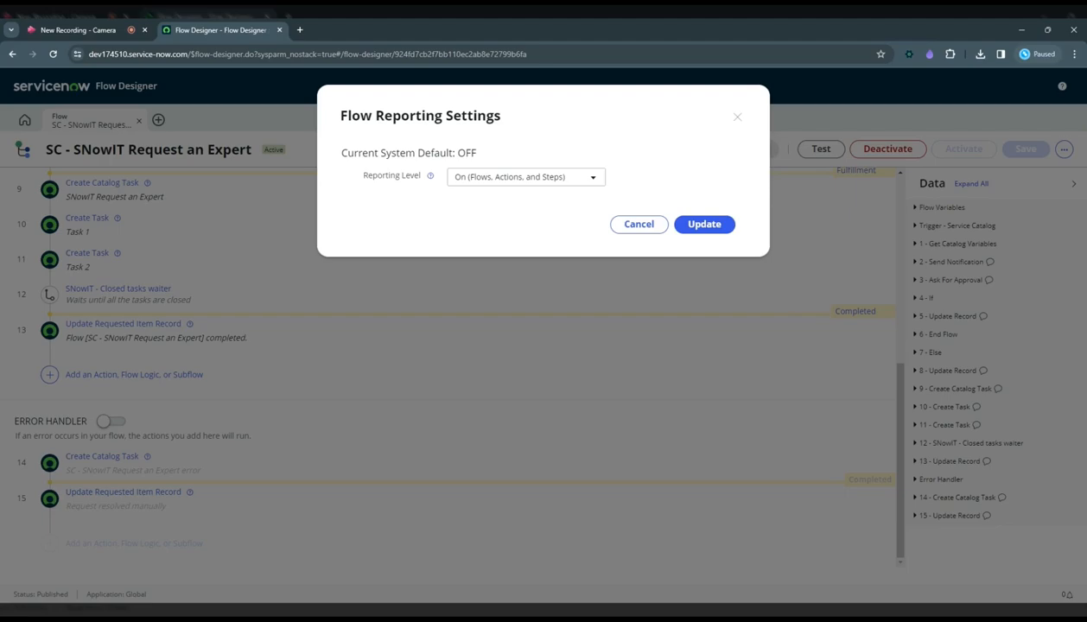
pyautogui.click(738, 117)
pyautogui.click(1064, 149)
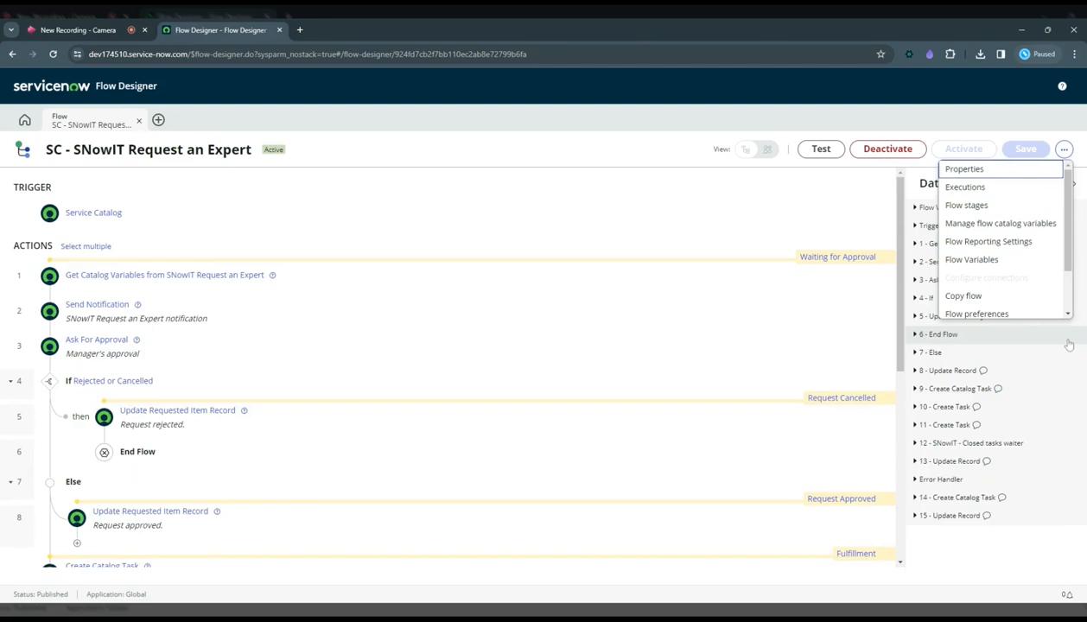
pyautogui.click(918, 176)
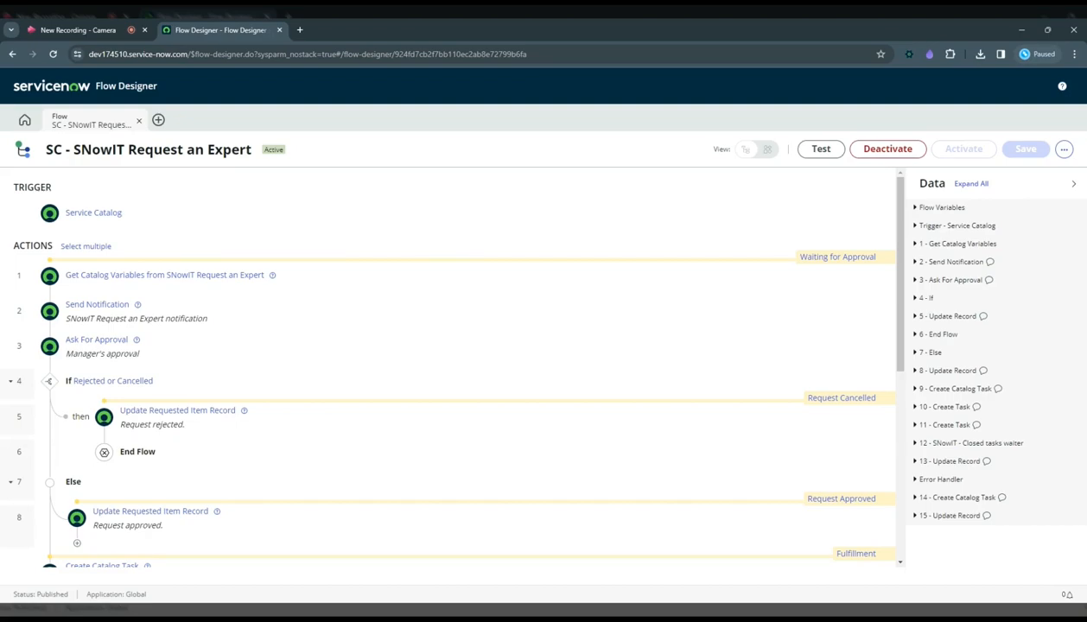
# Inspect the flow's data pills for all steps, including the outputs of Get Catalog Variables and Send Notification.
pyautogui.click(969, 185)
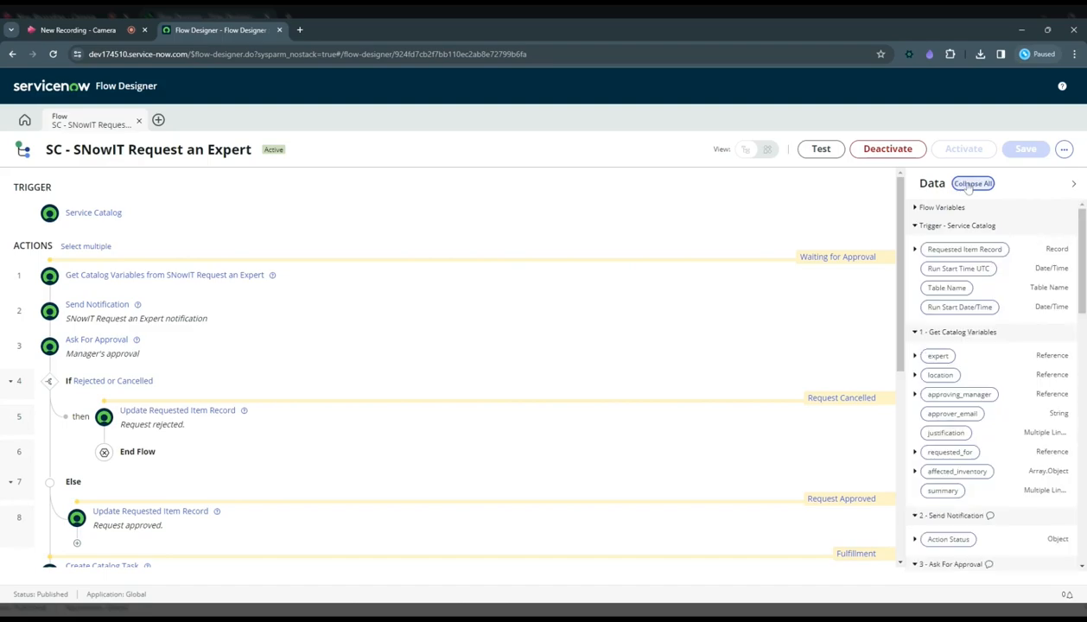
pyautogui.click(969, 185)
pyautogui.click(964, 244)
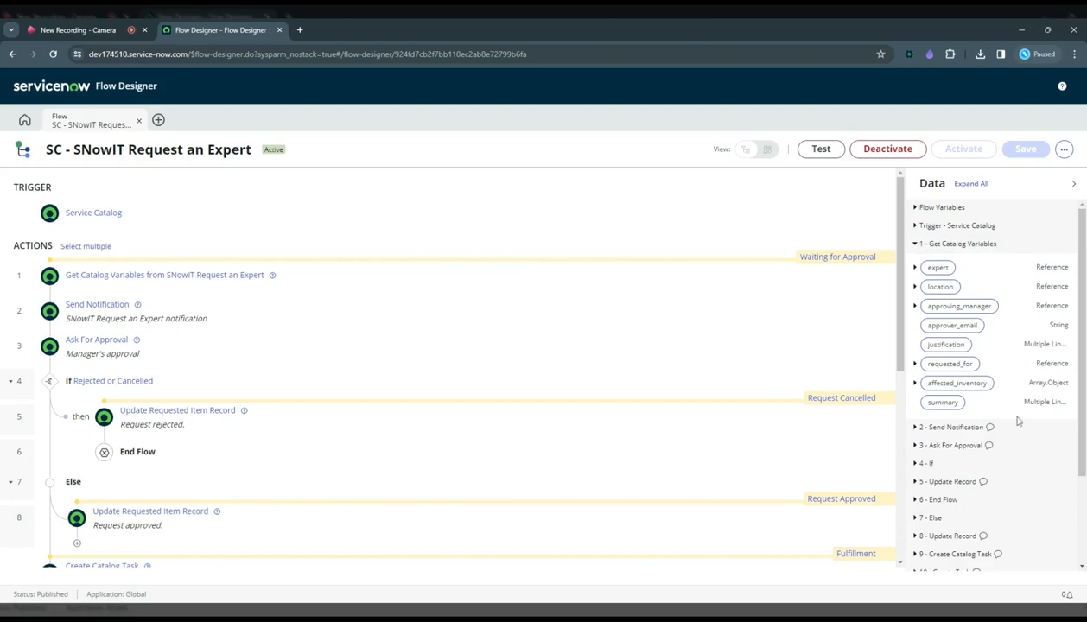
pyautogui.click(915, 244)
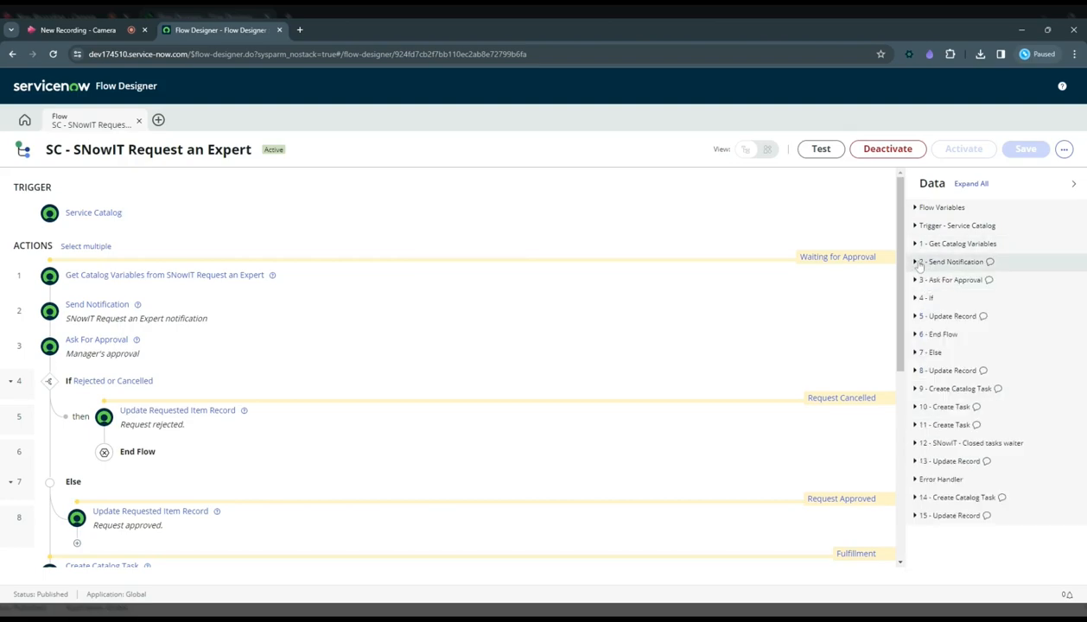
pyautogui.click(916, 262)
pyautogui.click(916, 262)
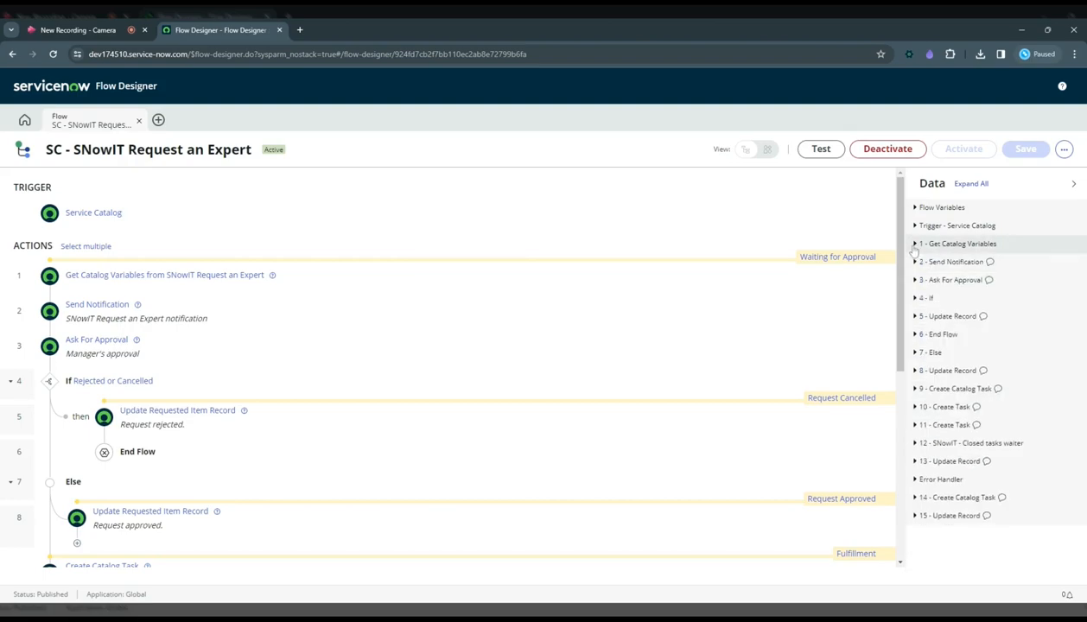
# Examine the nested reference fields of the expert variable under Get Catalog Variables, down through Building and Contact.
pyautogui.click(915, 243)
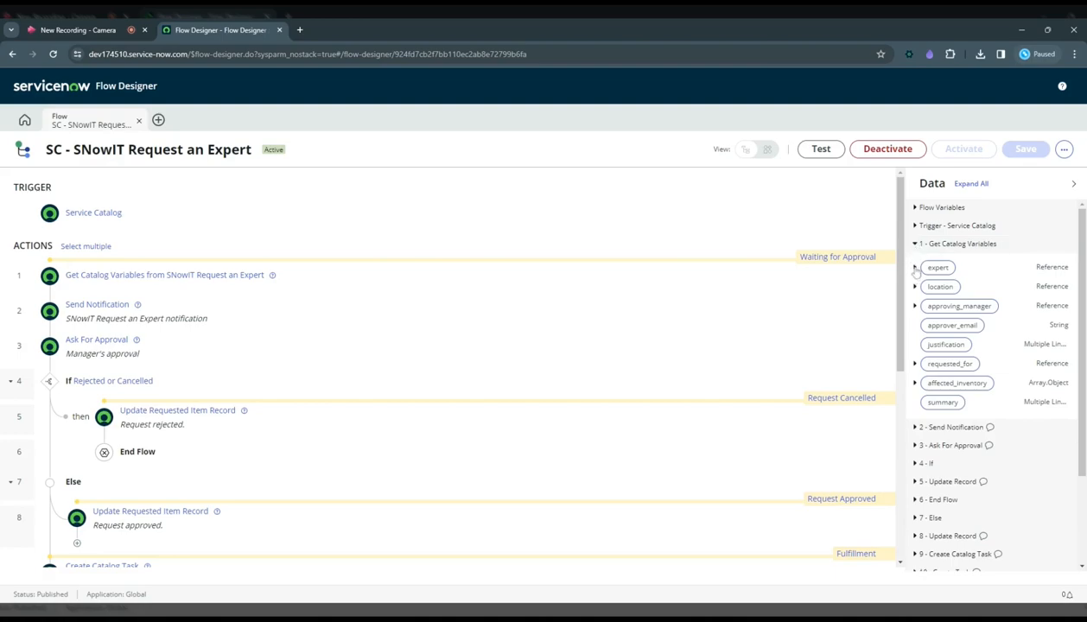
pyautogui.click(916, 268)
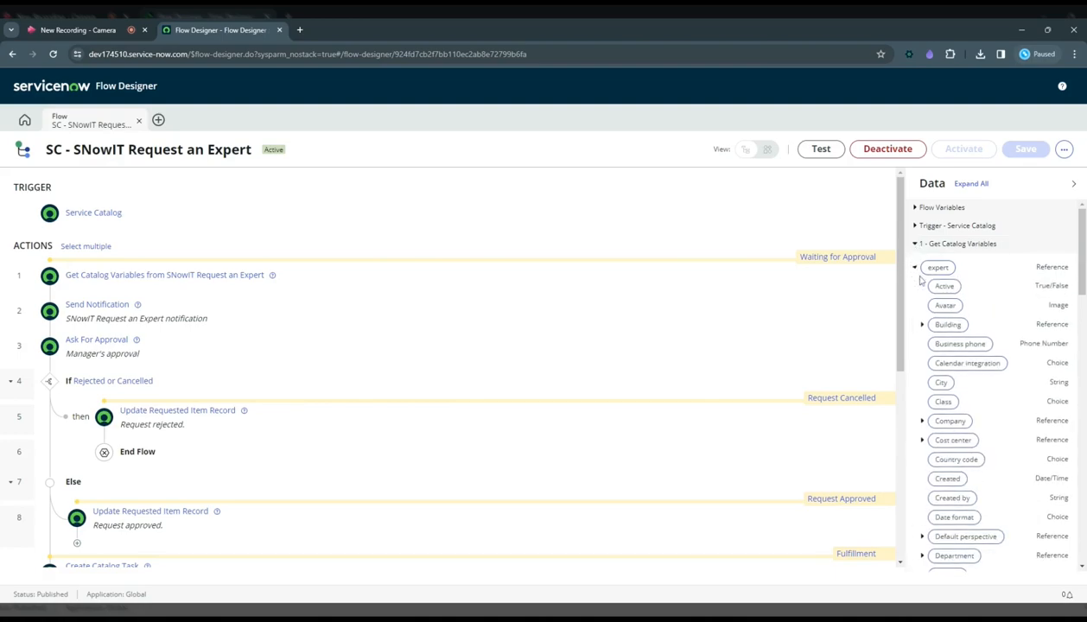
pyautogui.click(922, 326)
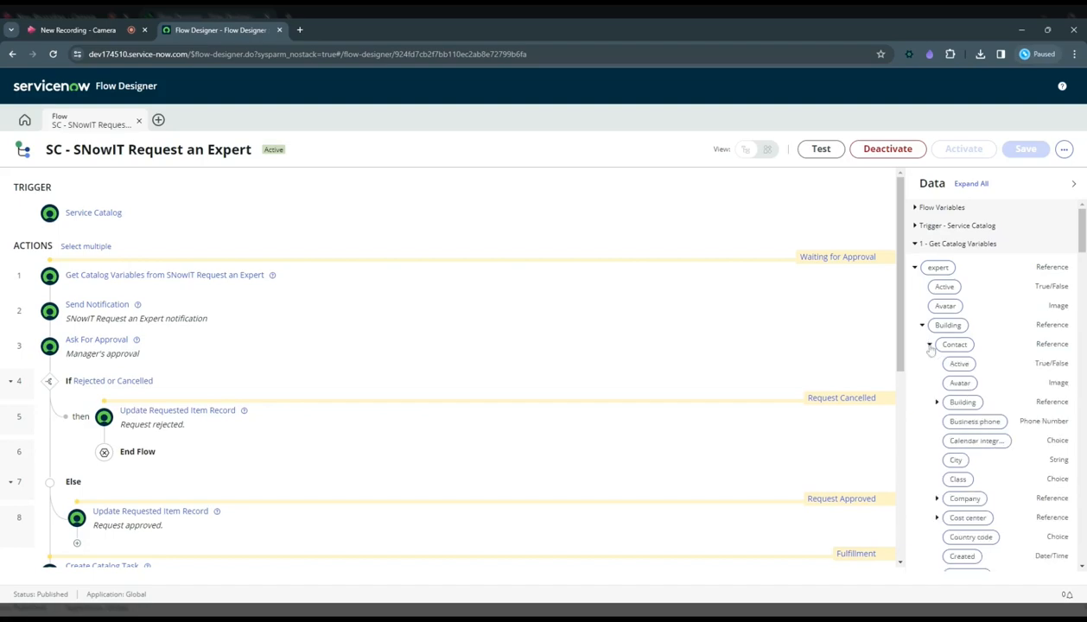
pyautogui.click(916, 244)
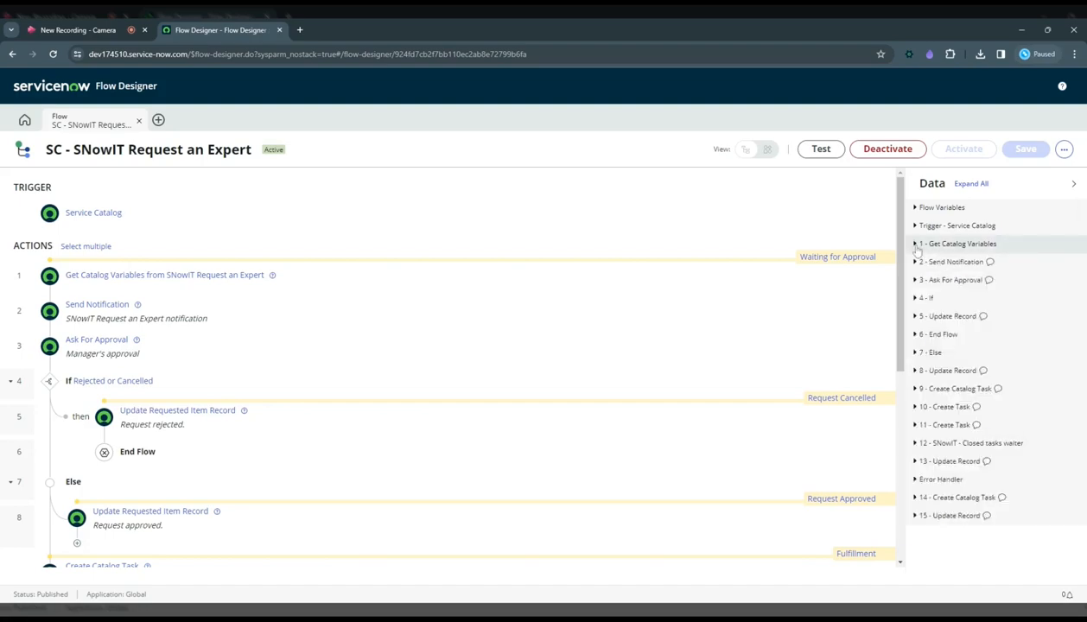
pyautogui.click(916, 245)
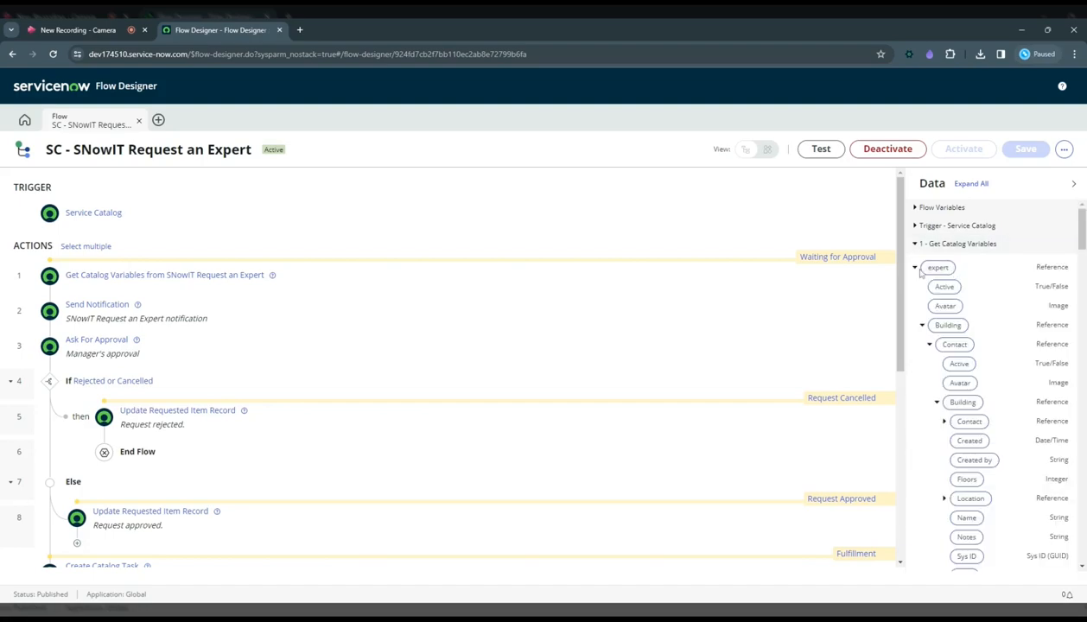
pyautogui.click(916, 268)
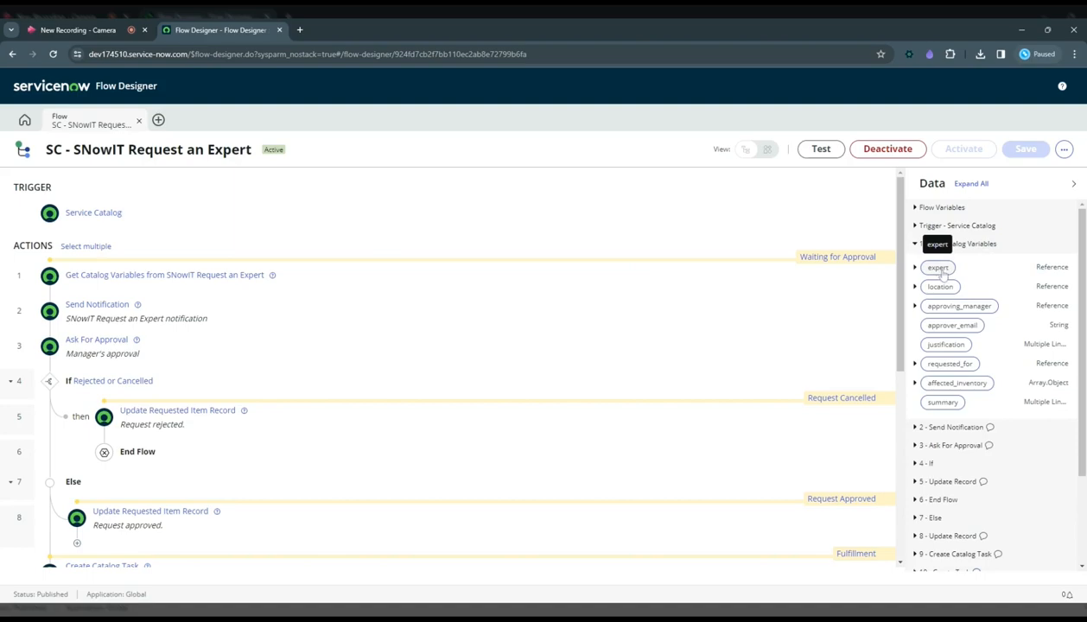
pyautogui.click(942, 269)
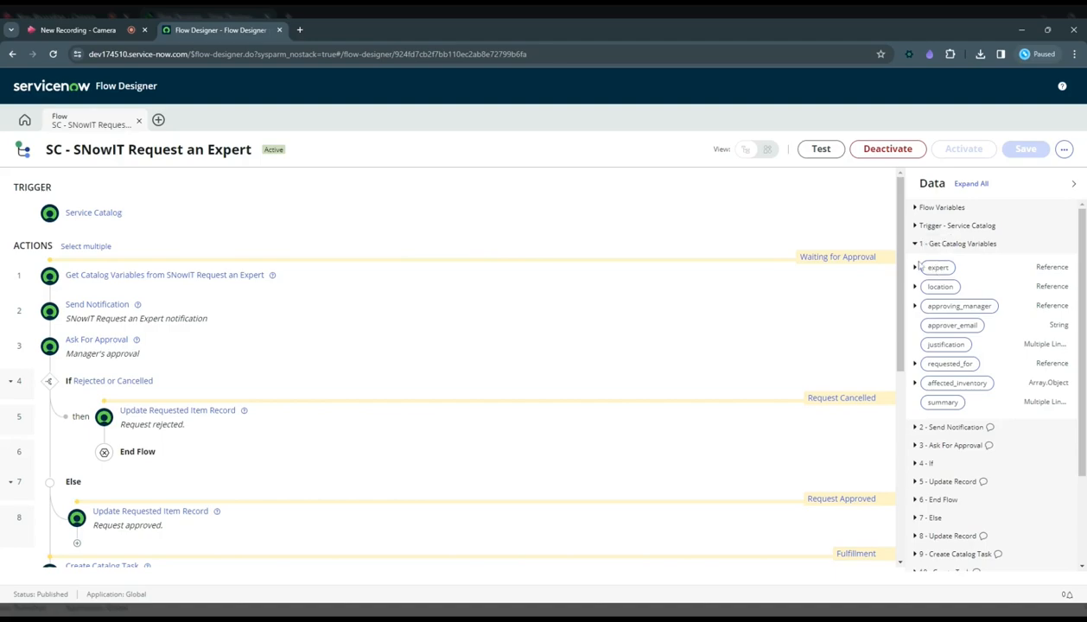
pyautogui.click(916, 245)
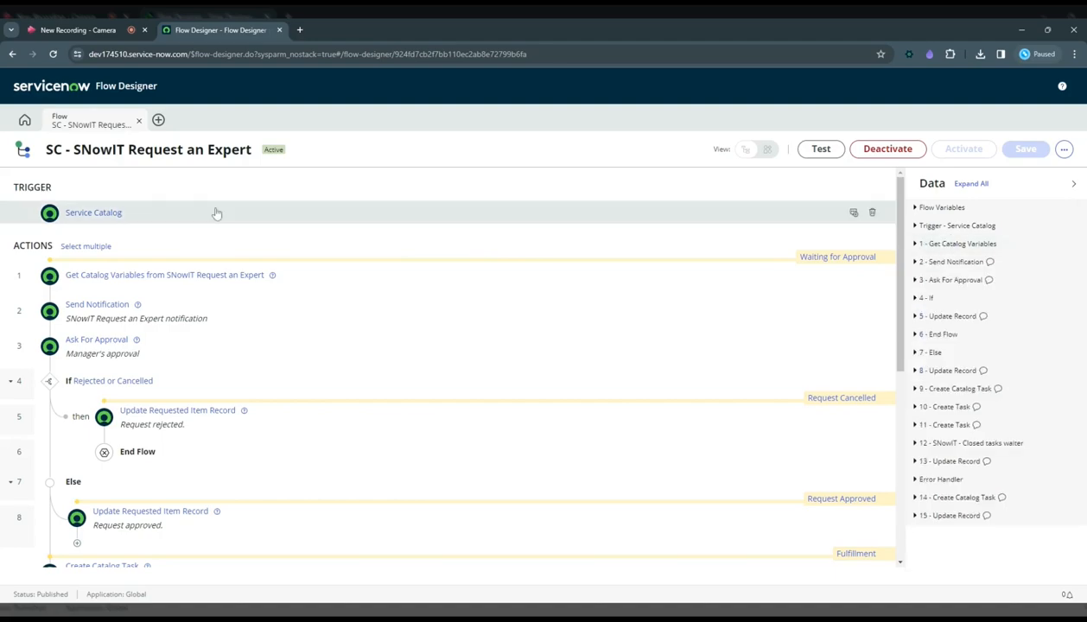
# Review the configuration of the flow's Service Catalog trigger.
pyautogui.click(289, 219)
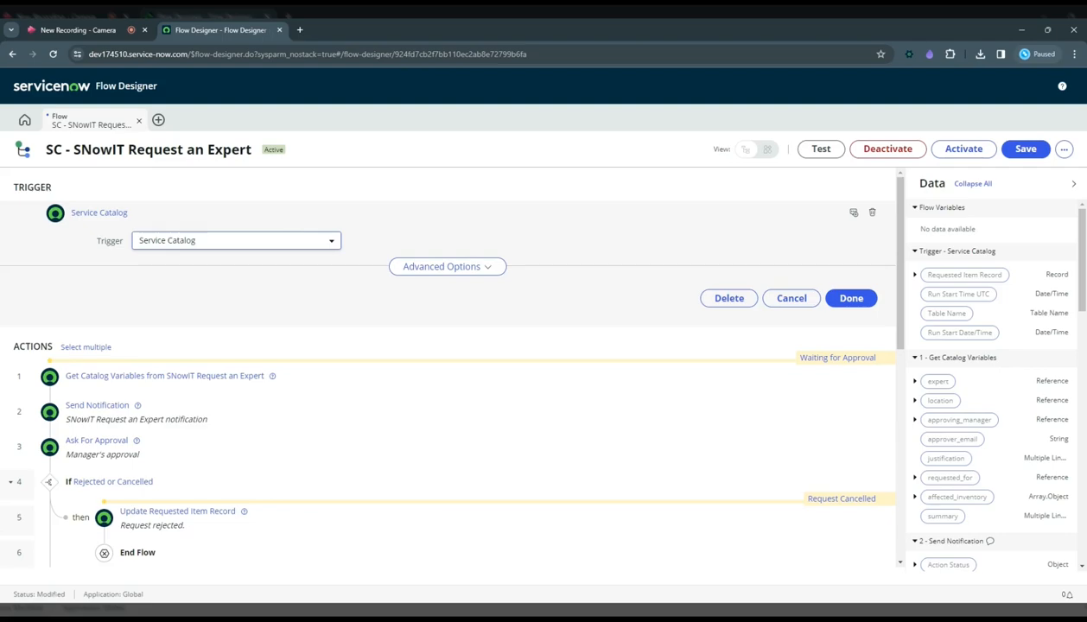
pyautogui.click(264, 217)
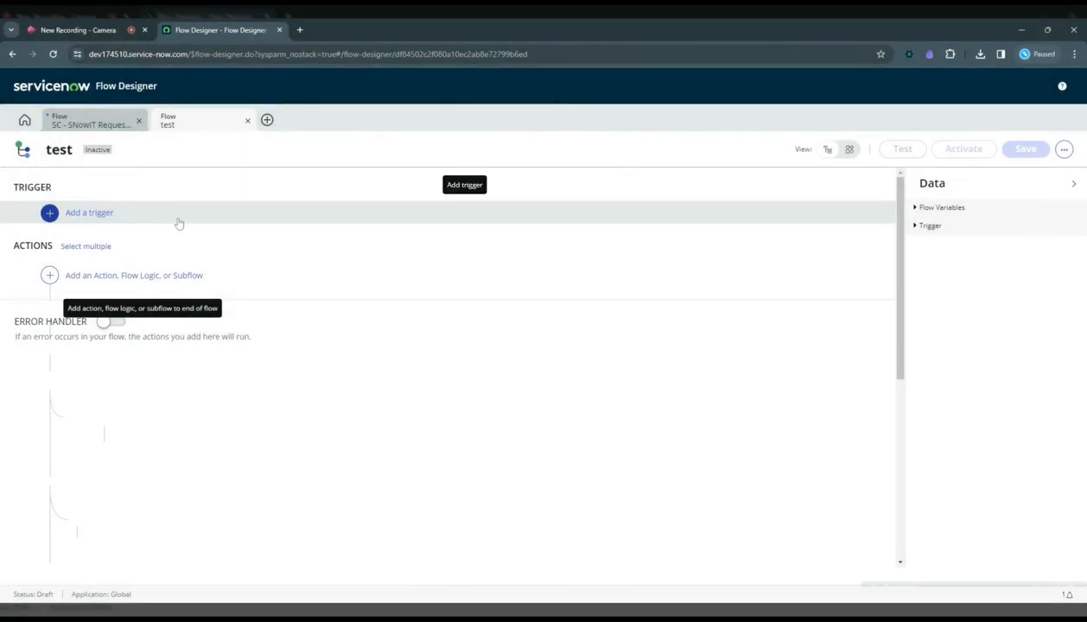
# Add a record-based Created trigger to the test flow, looking over the Application trigger types first.
pyautogui.click(179, 224)
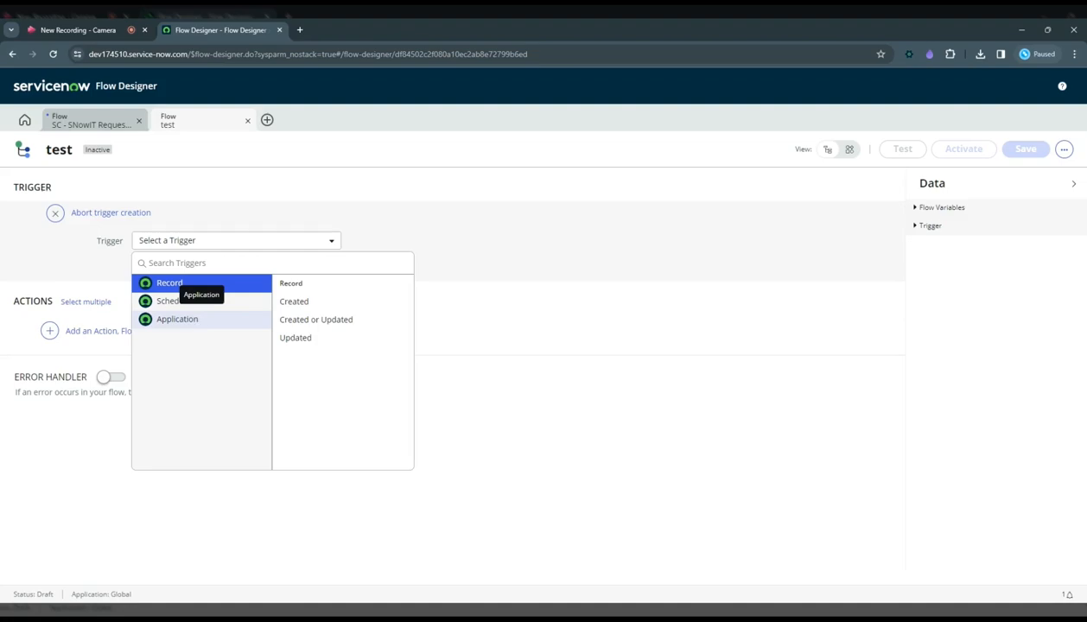
pyautogui.click(183, 320)
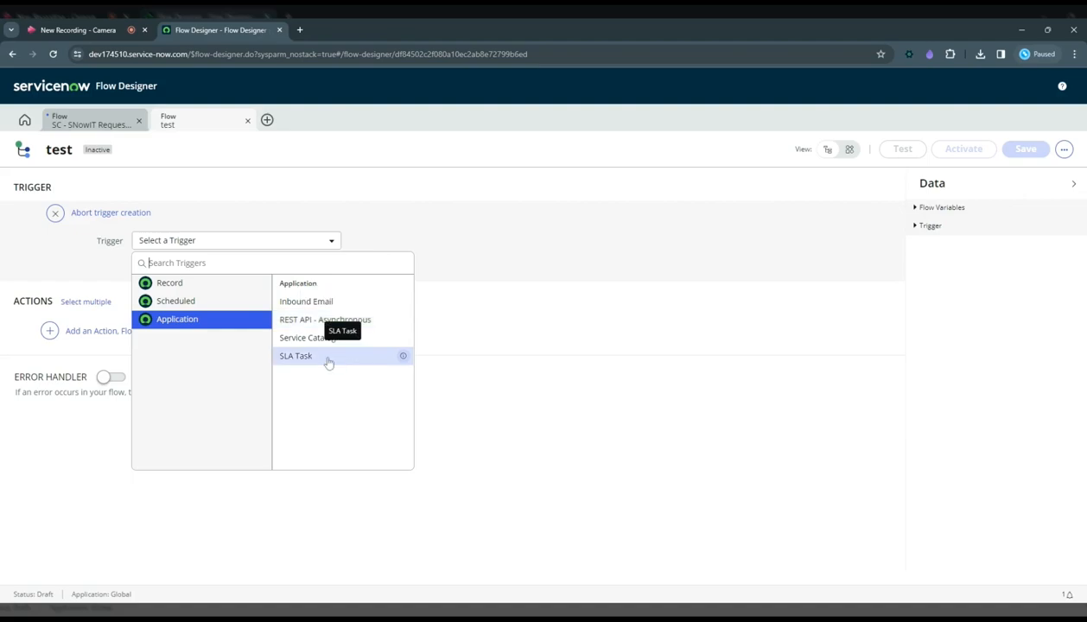
pyautogui.click(212, 309)
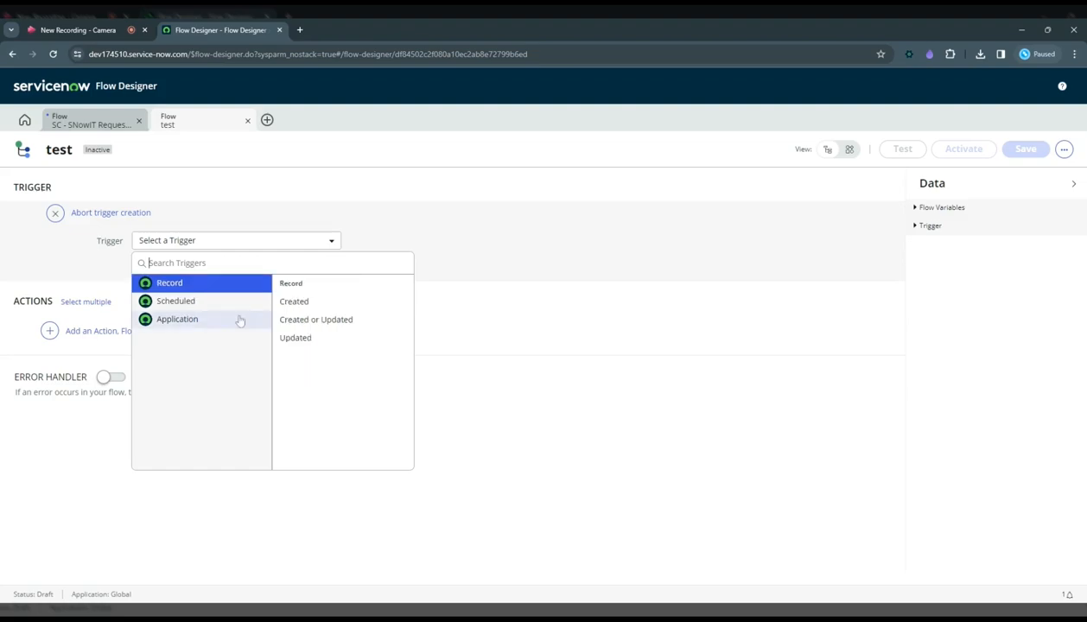
pyautogui.click(304, 303)
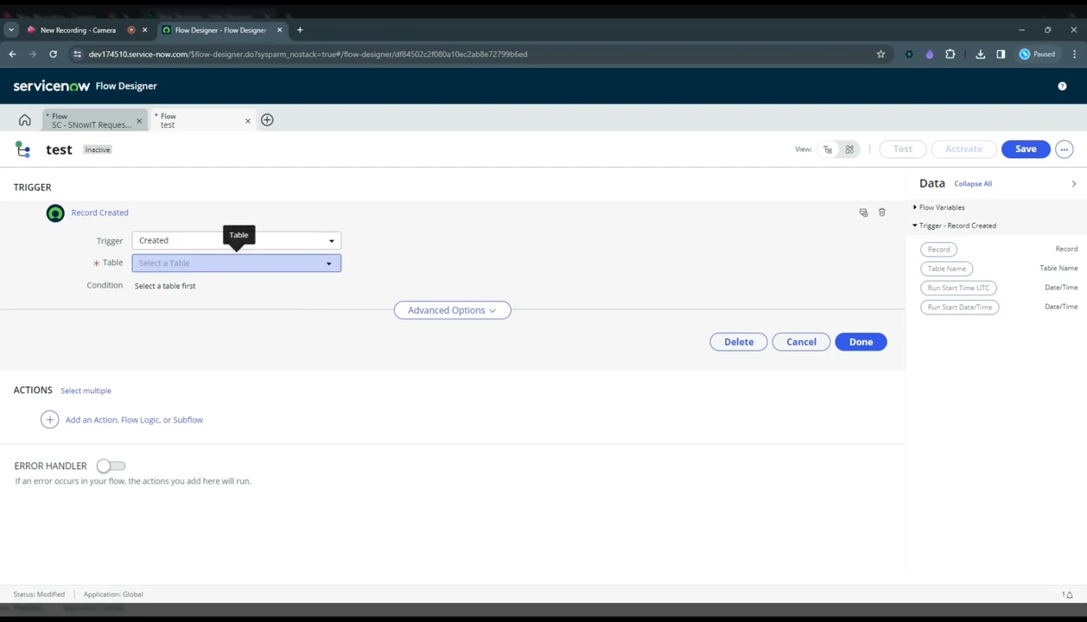
# Set the Created trigger's table to Incident [incident].
pyautogui.click(176, 267)
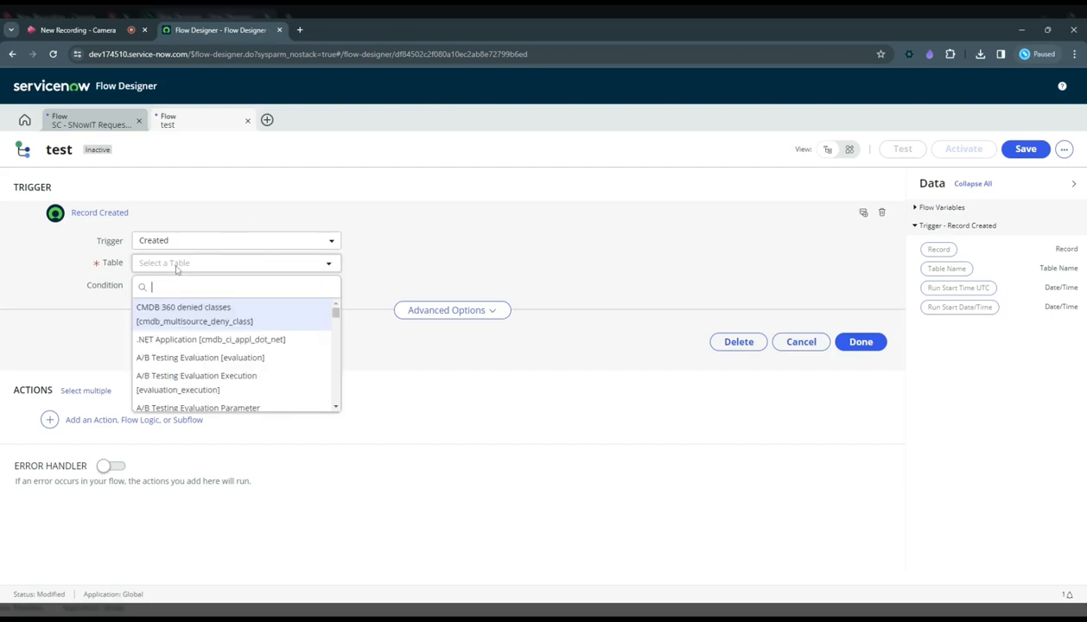
pyautogui.write('inc')
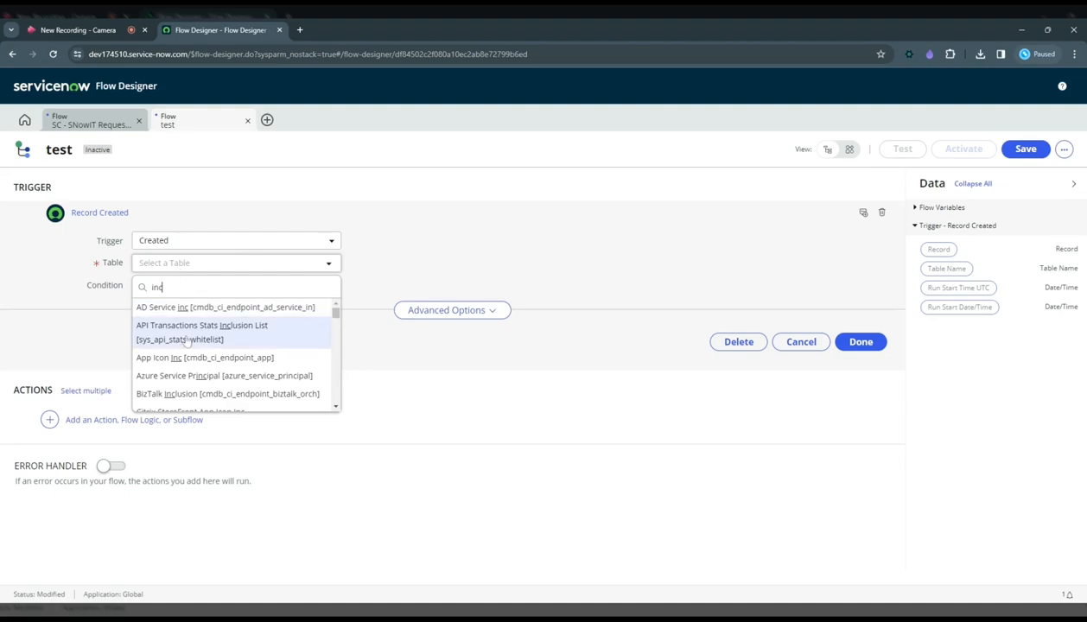
pyautogui.write('ident')
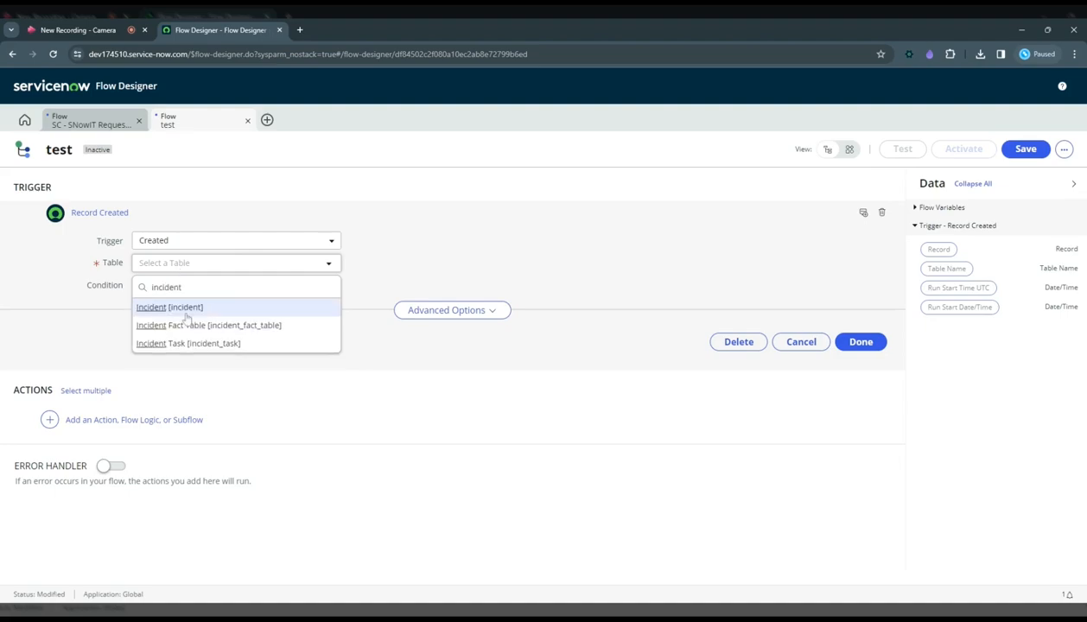
pyautogui.click(187, 315)
# Add a trigger condition requiring that State is New.
pyautogui.click(157, 287)
pyautogui.click(209, 303)
pyautogui.write('s')
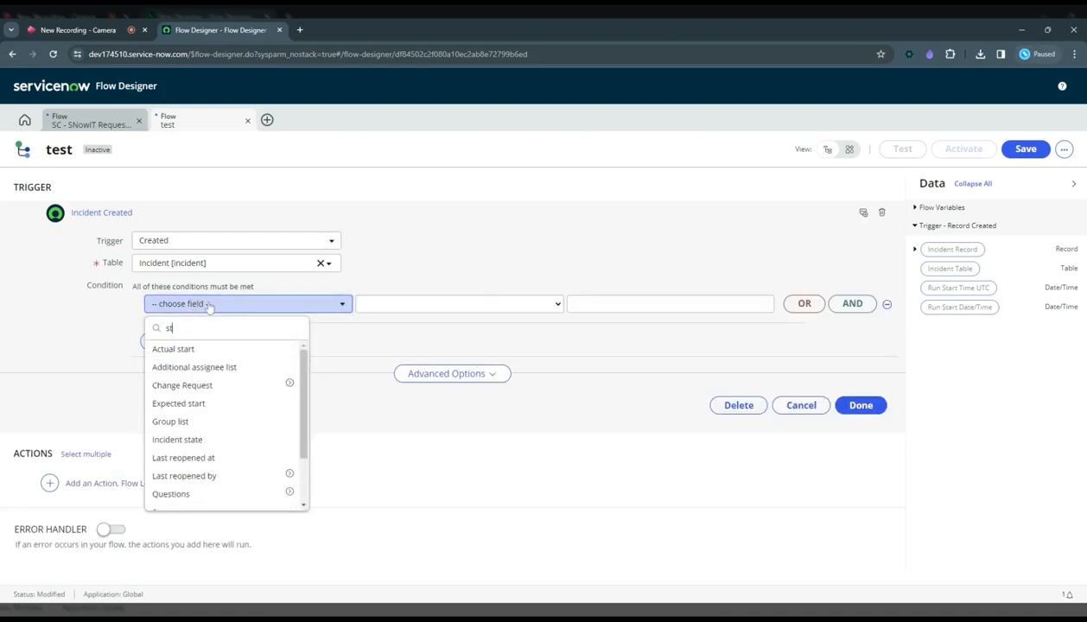
pyautogui.write('tate')
pyautogui.click(217, 369)
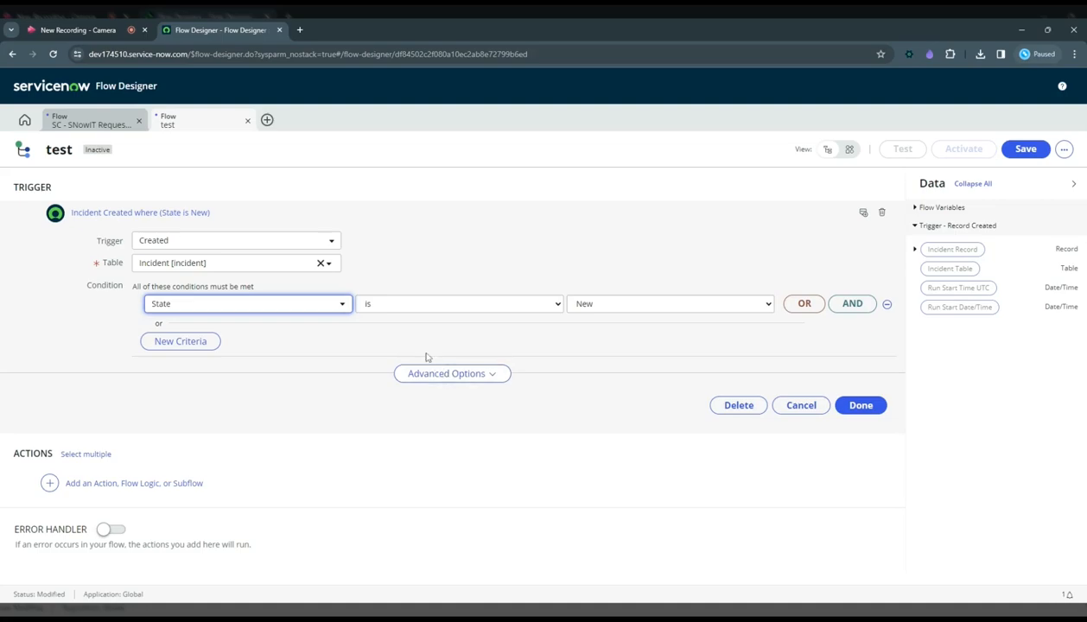
# Examine the trigger's advanced options for session type, triggering users, table scope and where the flow runs, leaving the selections as they are.
pyautogui.click(449, 373)
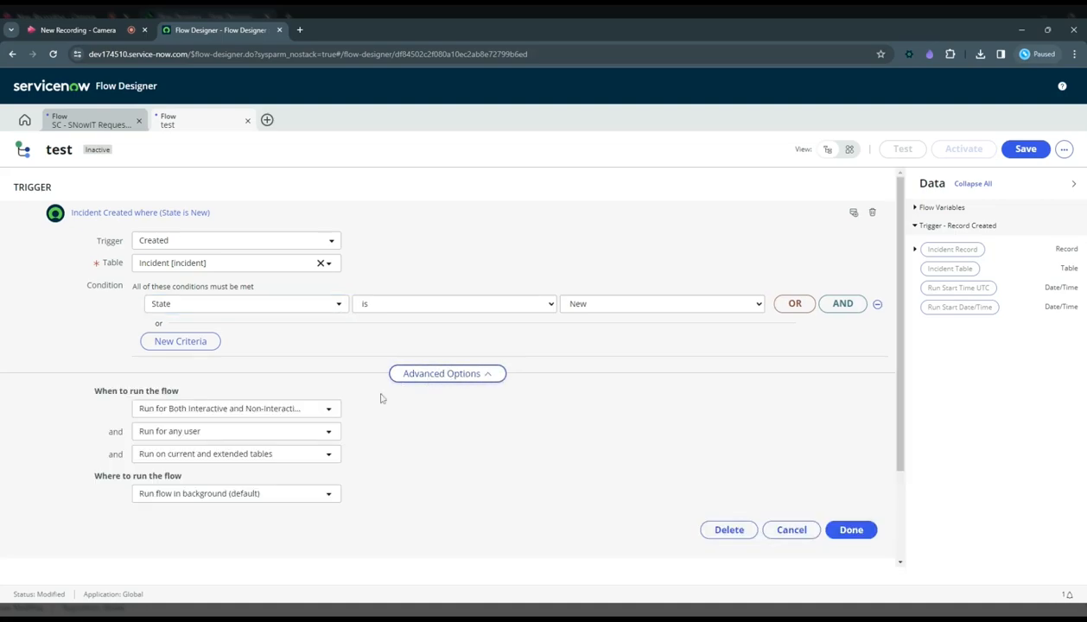
pyautogui.click(274, 409)
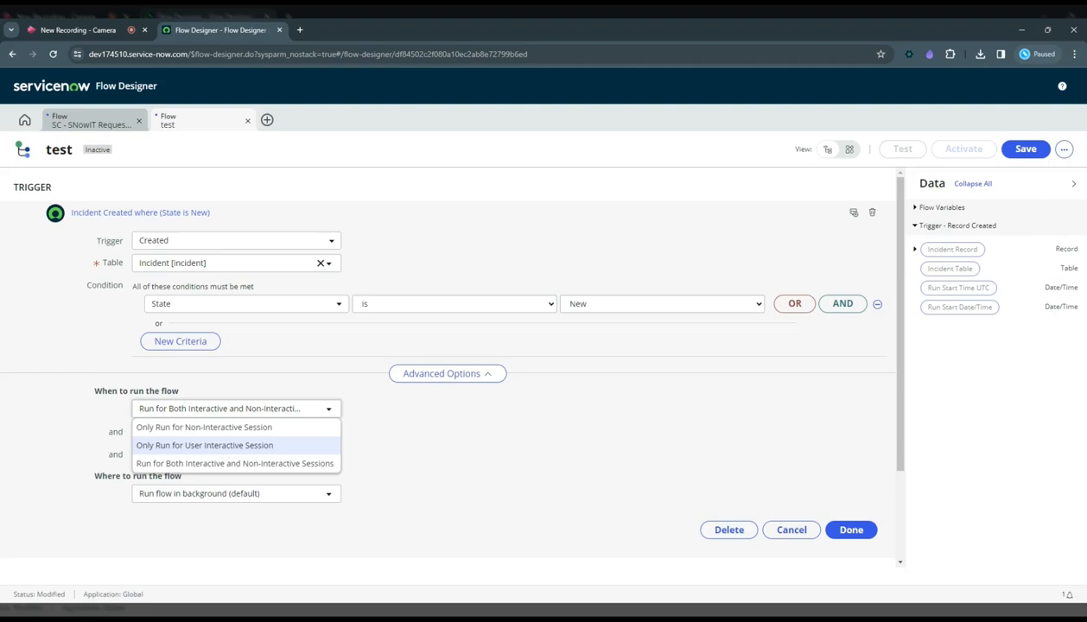
pyautogui.click(459, 417)
pyautogui.click(297, 436)
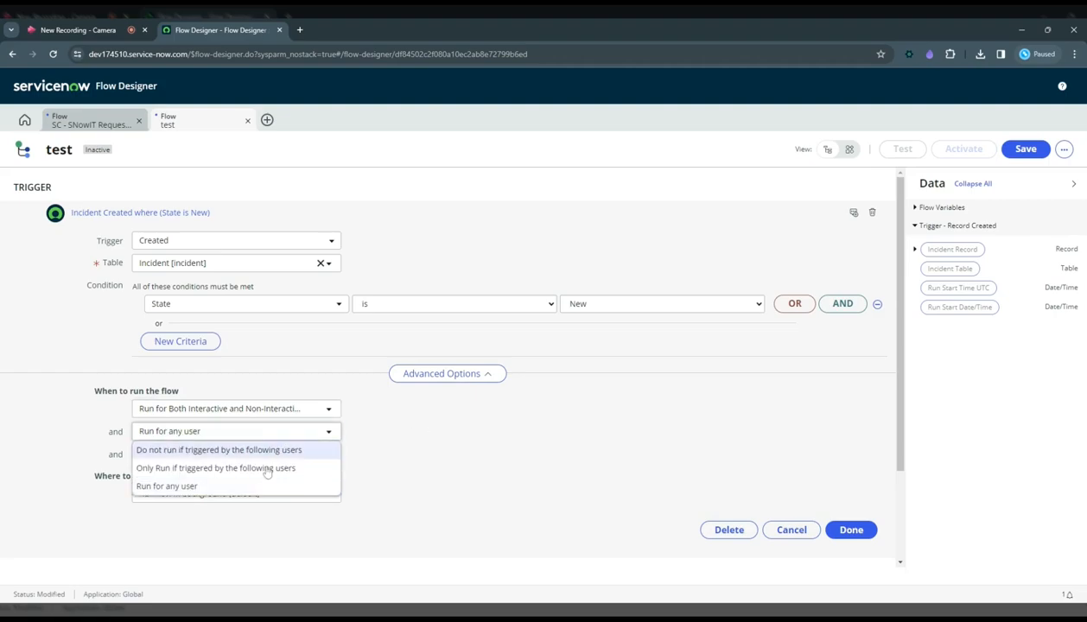
pyautogui.click(437, 459)
pyautogui.click(259, 454)
pyautogui.click(430, 463)
pyautogui.click(231, 496)
pyautogui.click(442, 478)
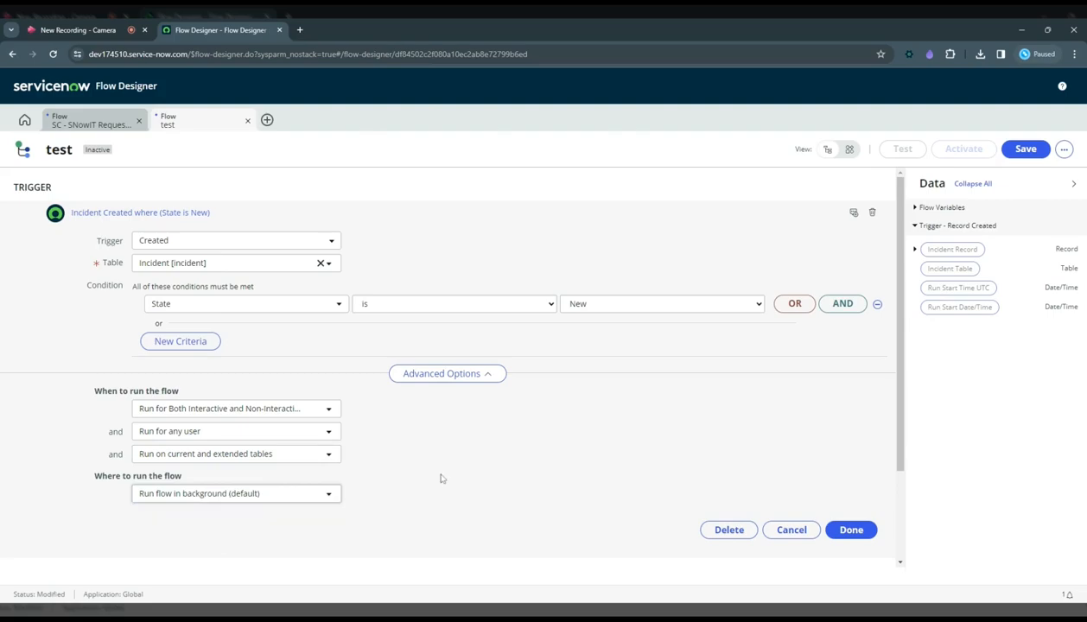
pyautogui.click(213, 214)
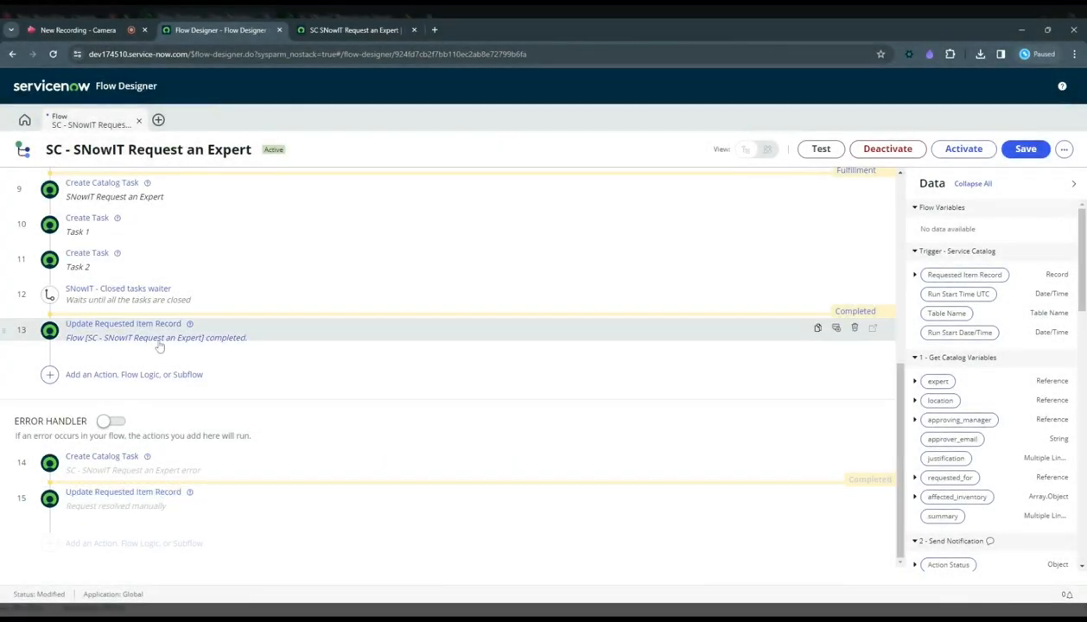
# Examine the annotation and the record, table and field settings of the Update Requested Item Record action in step 13.
pyautogui.click(158, 340)
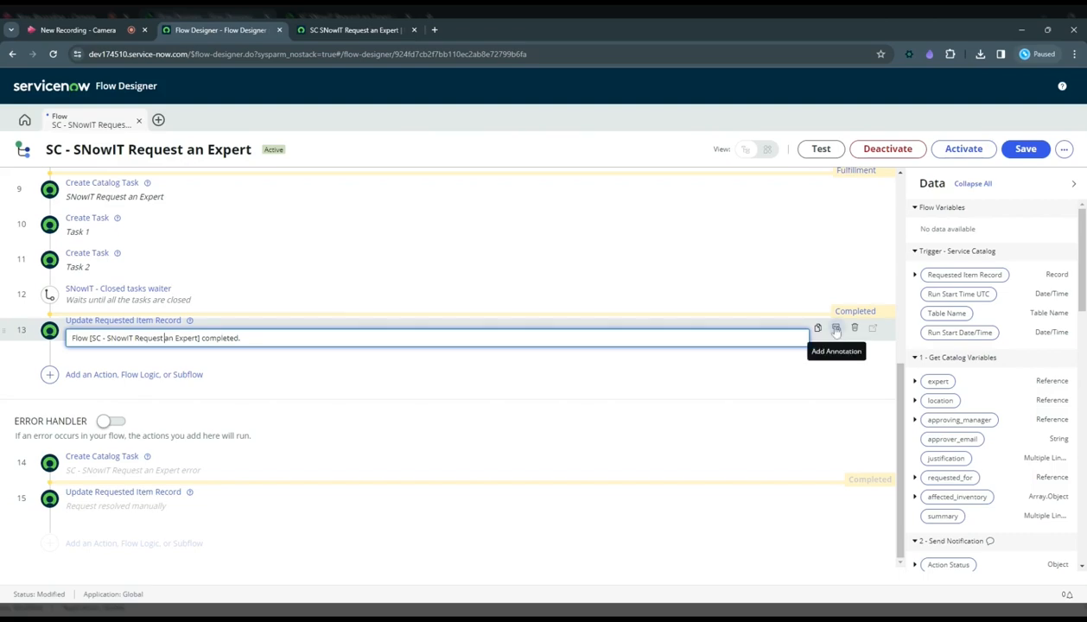
pyautogui.click(124, 320)
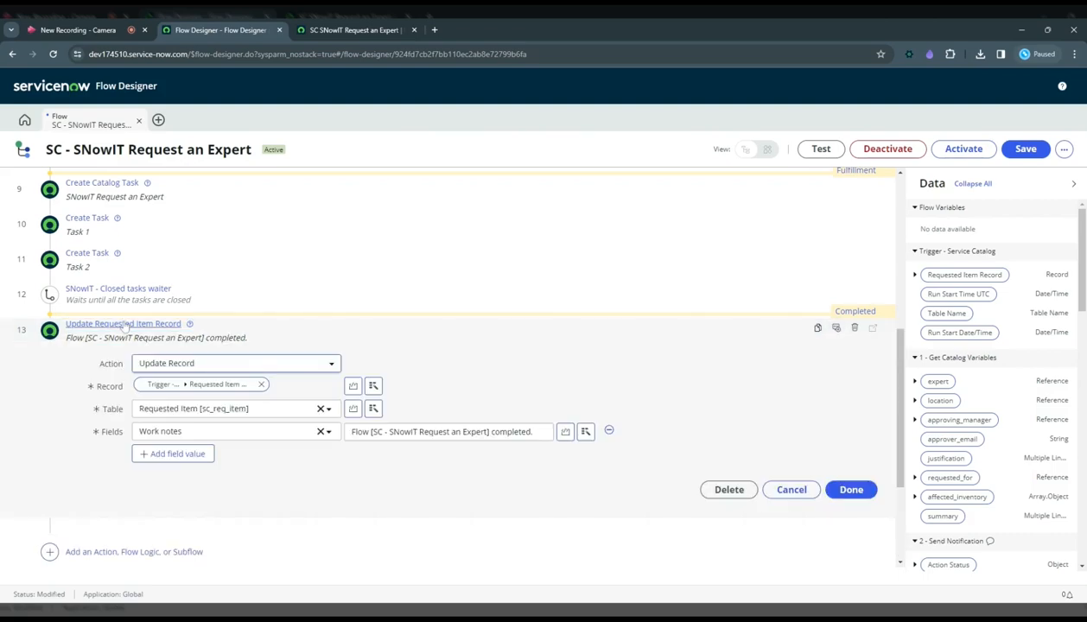
pyautogui.click(200, 338)
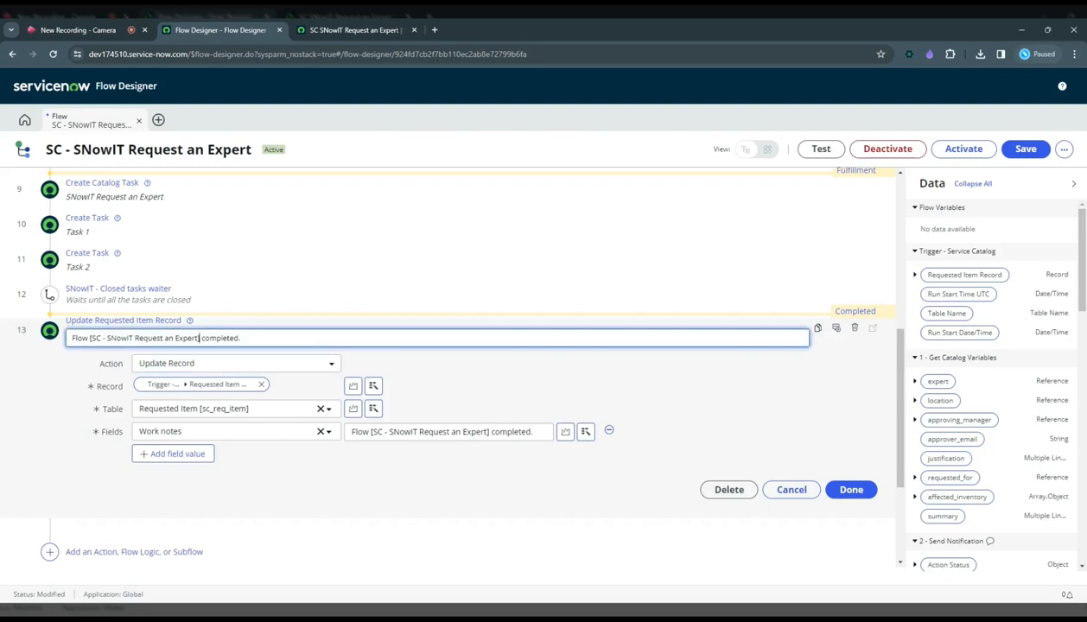
pyautogui.click(140, 332)
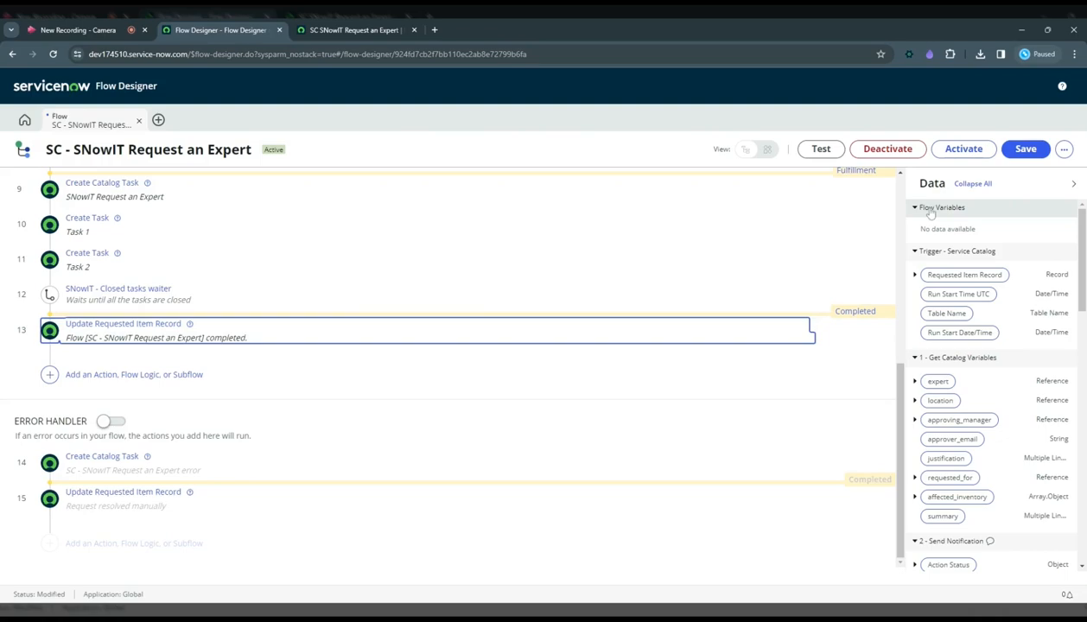
# Collapse all the data pill groups listed for the flow's trigger and actions.
pyautogui.click(972, 184)
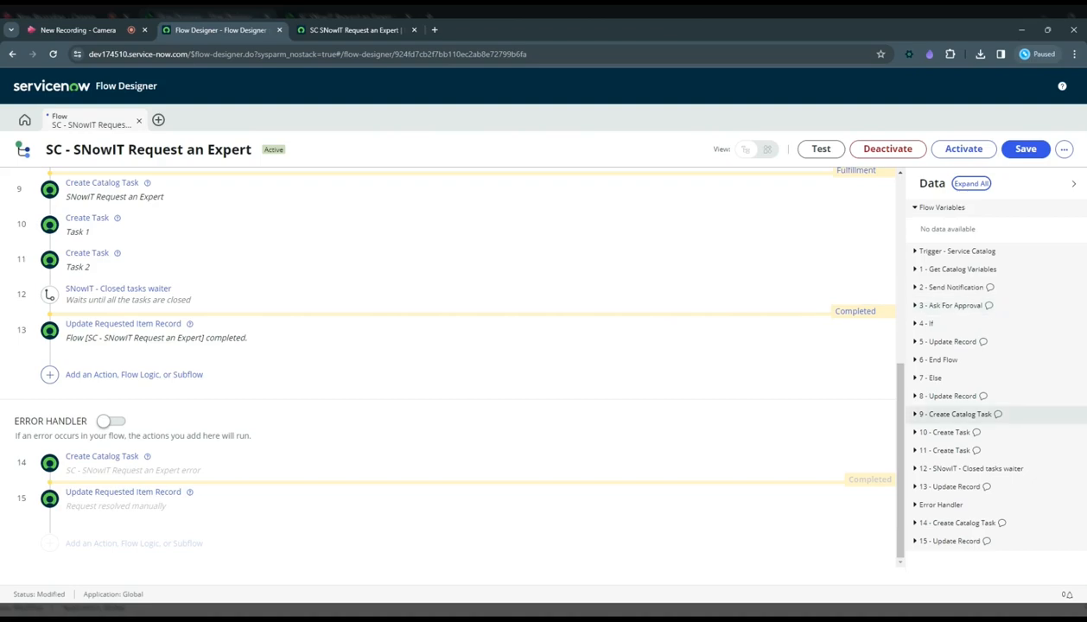
# Select the Send Notification and Ask For Approval actions together, view the options for converting them to a subflow, and cancel.
pyautogui.scroll(5, 245, 239)
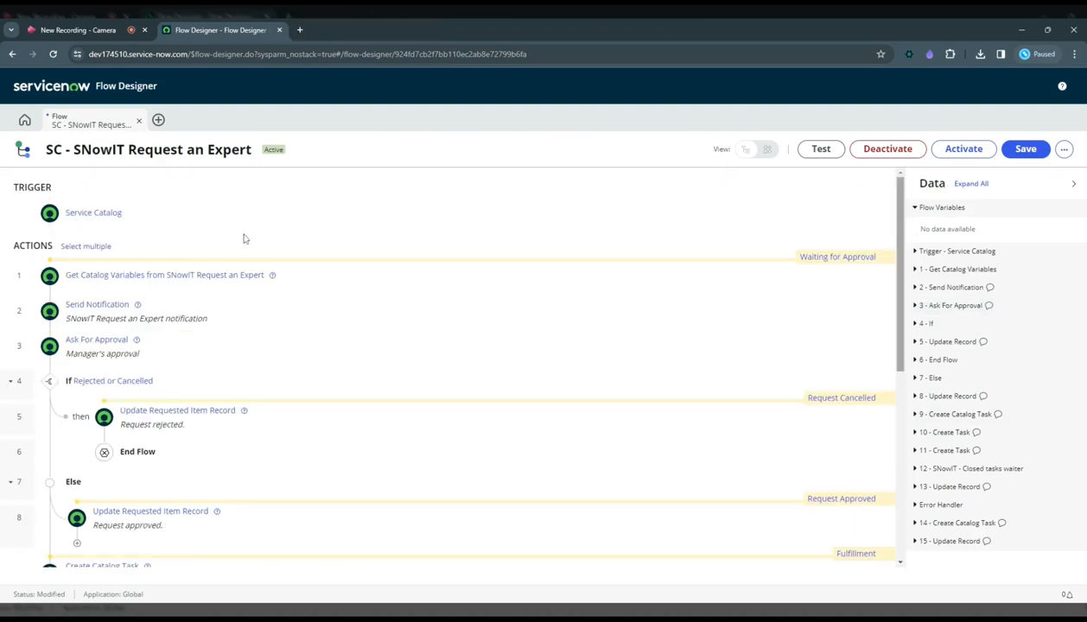
pyautogui.click(85, 247)
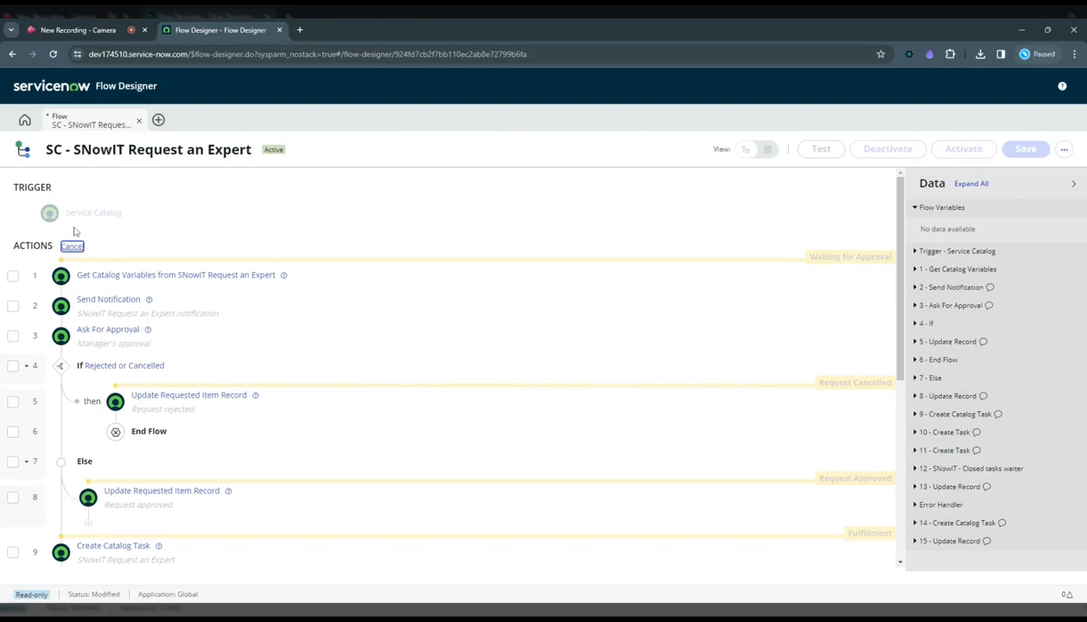
pyautogui.click(14, 307)
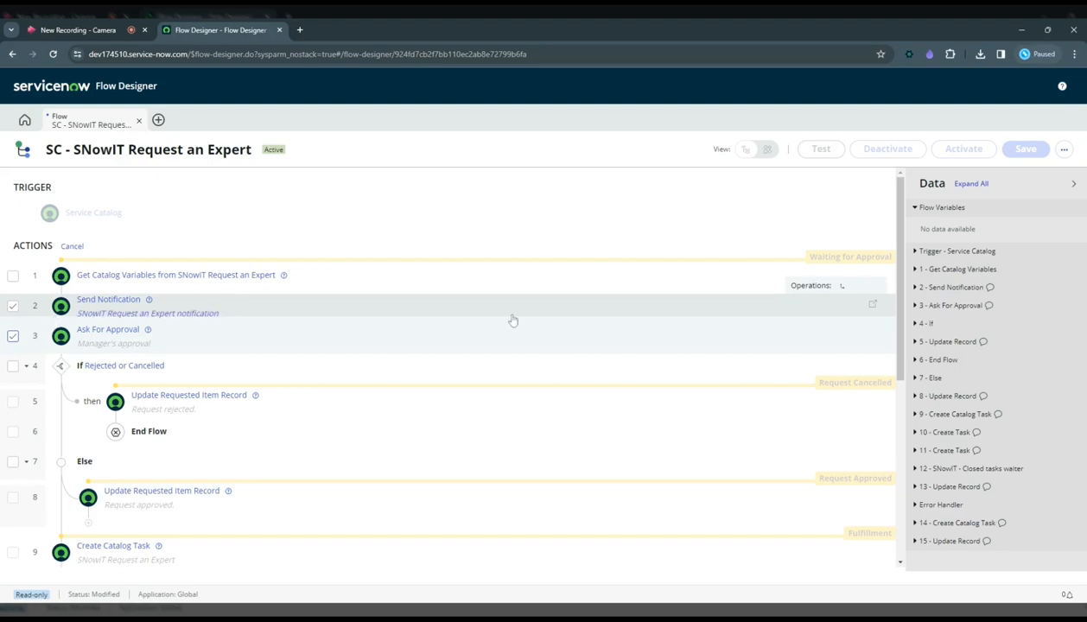
pyautogui.click(842, 286)
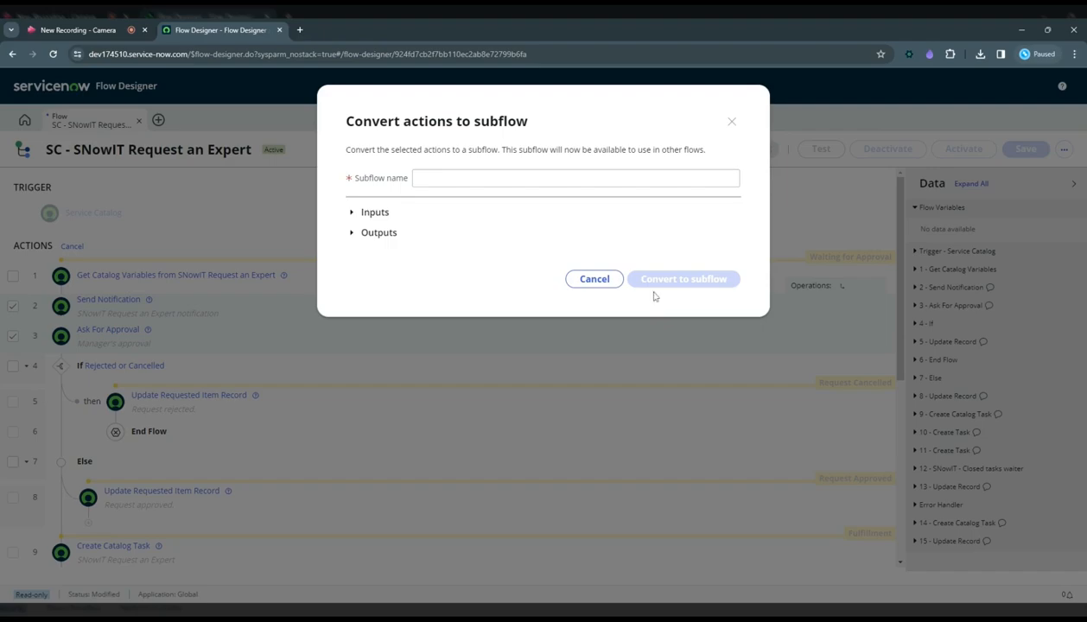
pyautogui.click(596, 280)
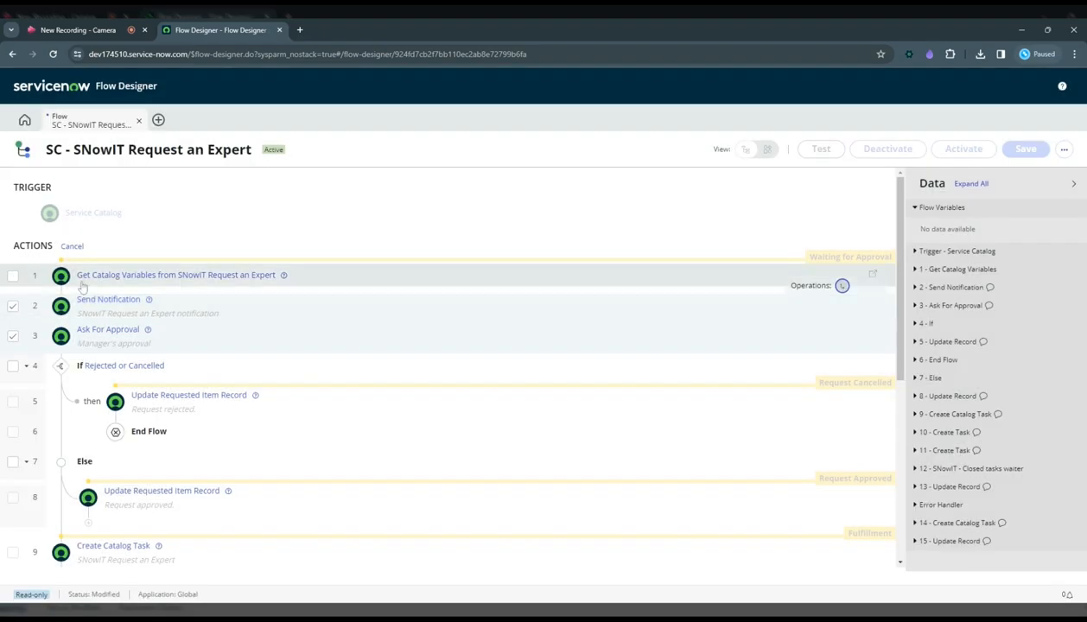
pyautogui.click(74, 248)
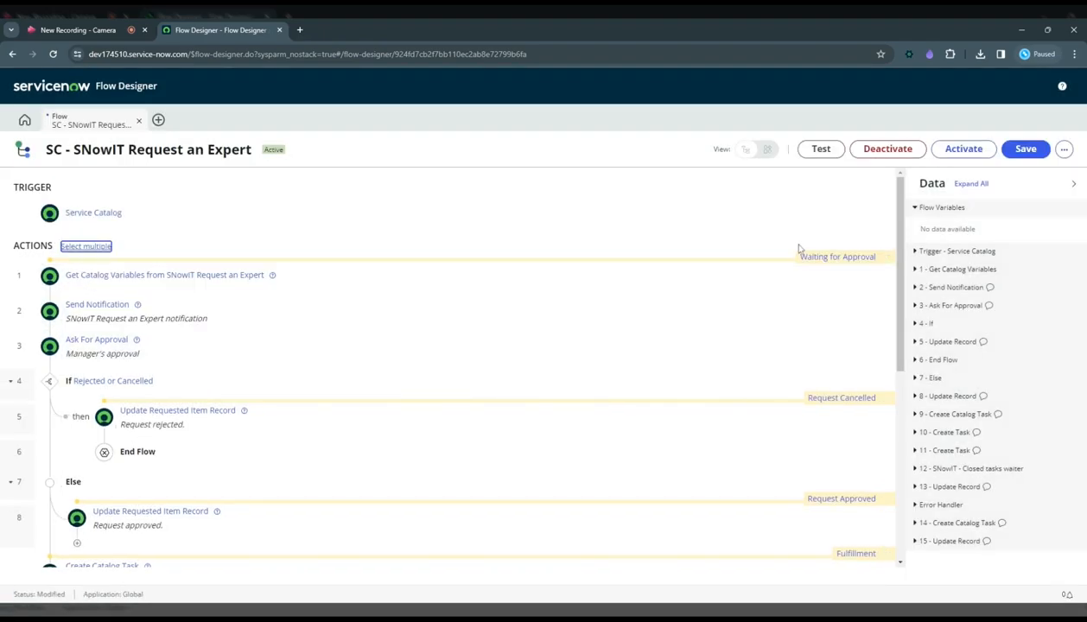
# Look over the flow's stages and the stage choices available before the Send Notification action, without picking one.
pyautogui.moveTo(885, 271)
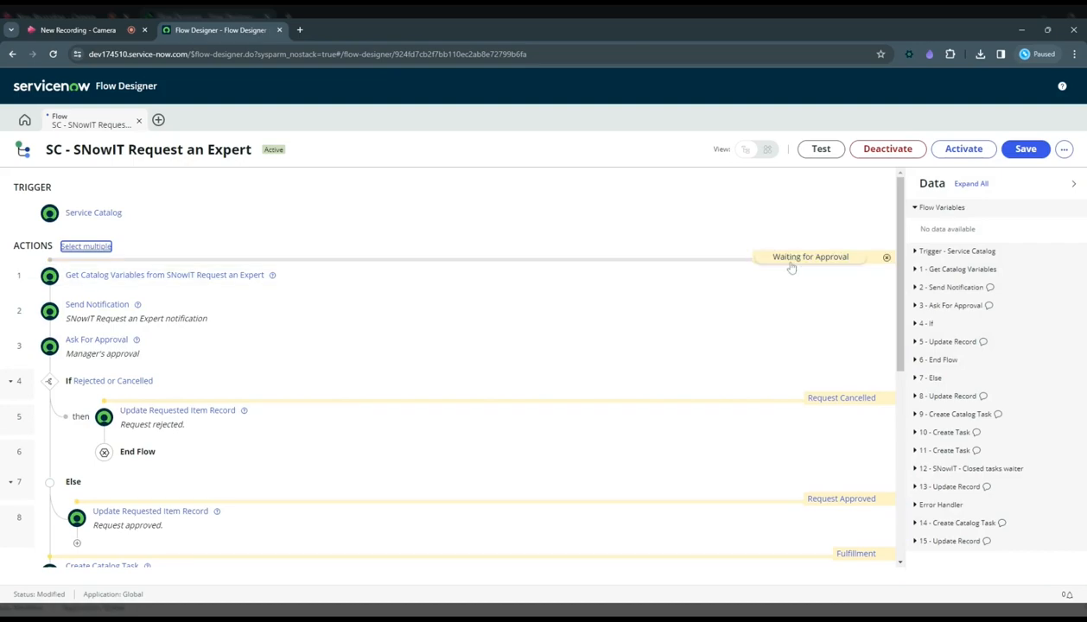
pyautogui.moveTo(813, 531)
pyautogui.moveTo(610, 354)
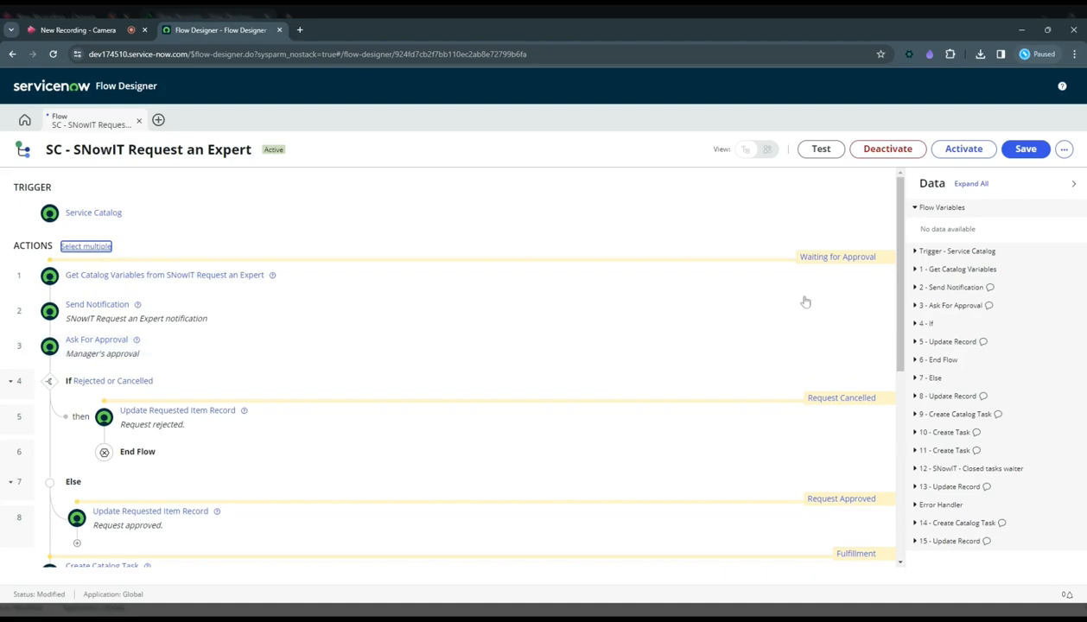
pyautogui.moveTo(808, 300)
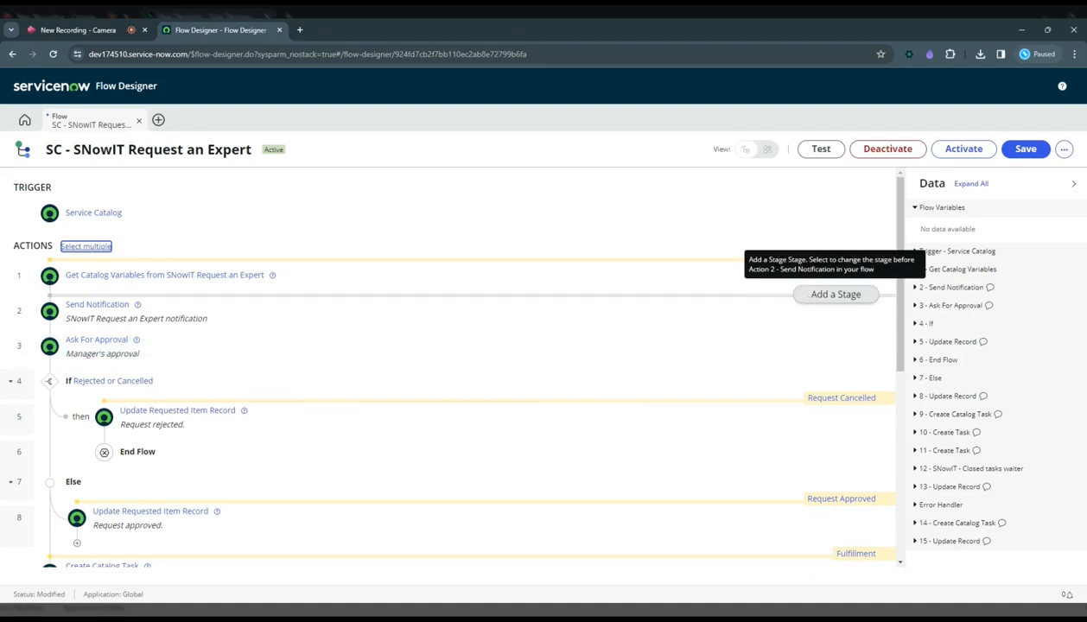
pyautogui.click(836, 294)
pyautogui.click(800, 293)
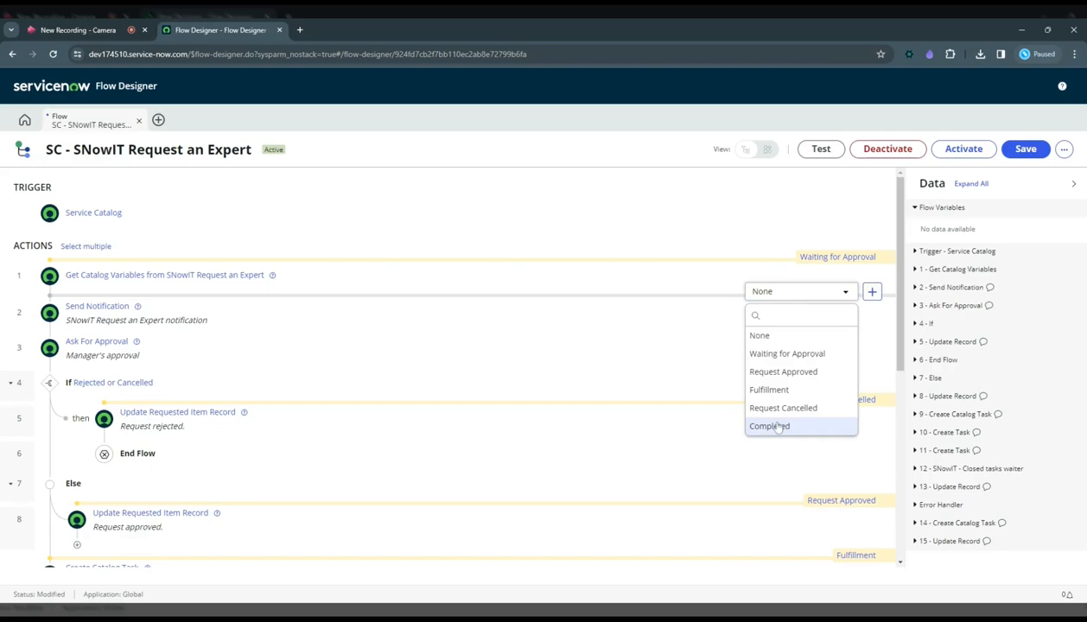
pyautogui.click(815, 238)
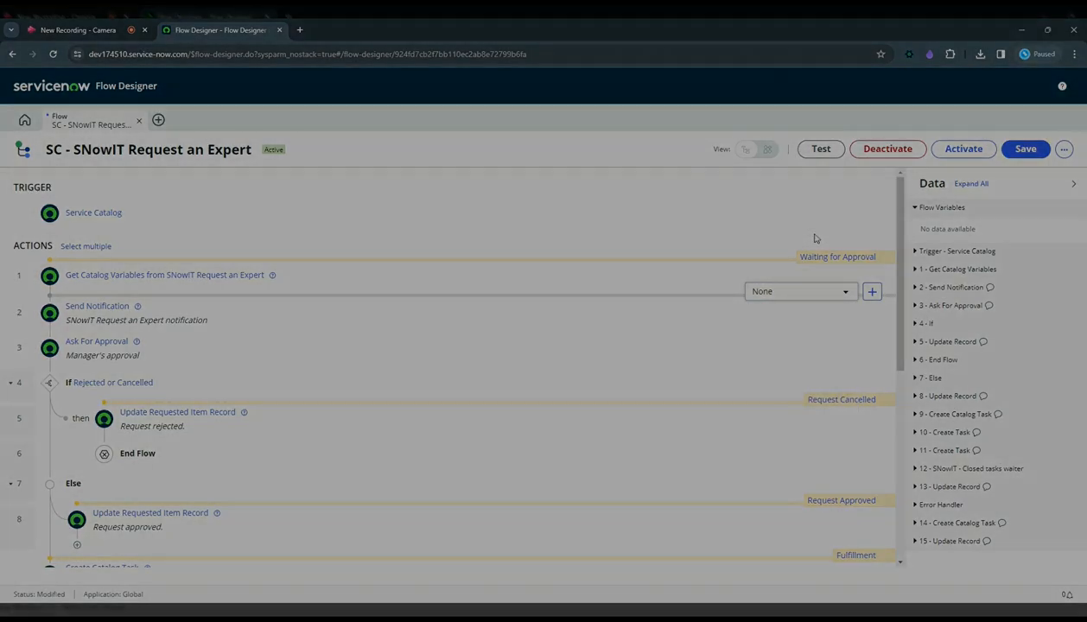